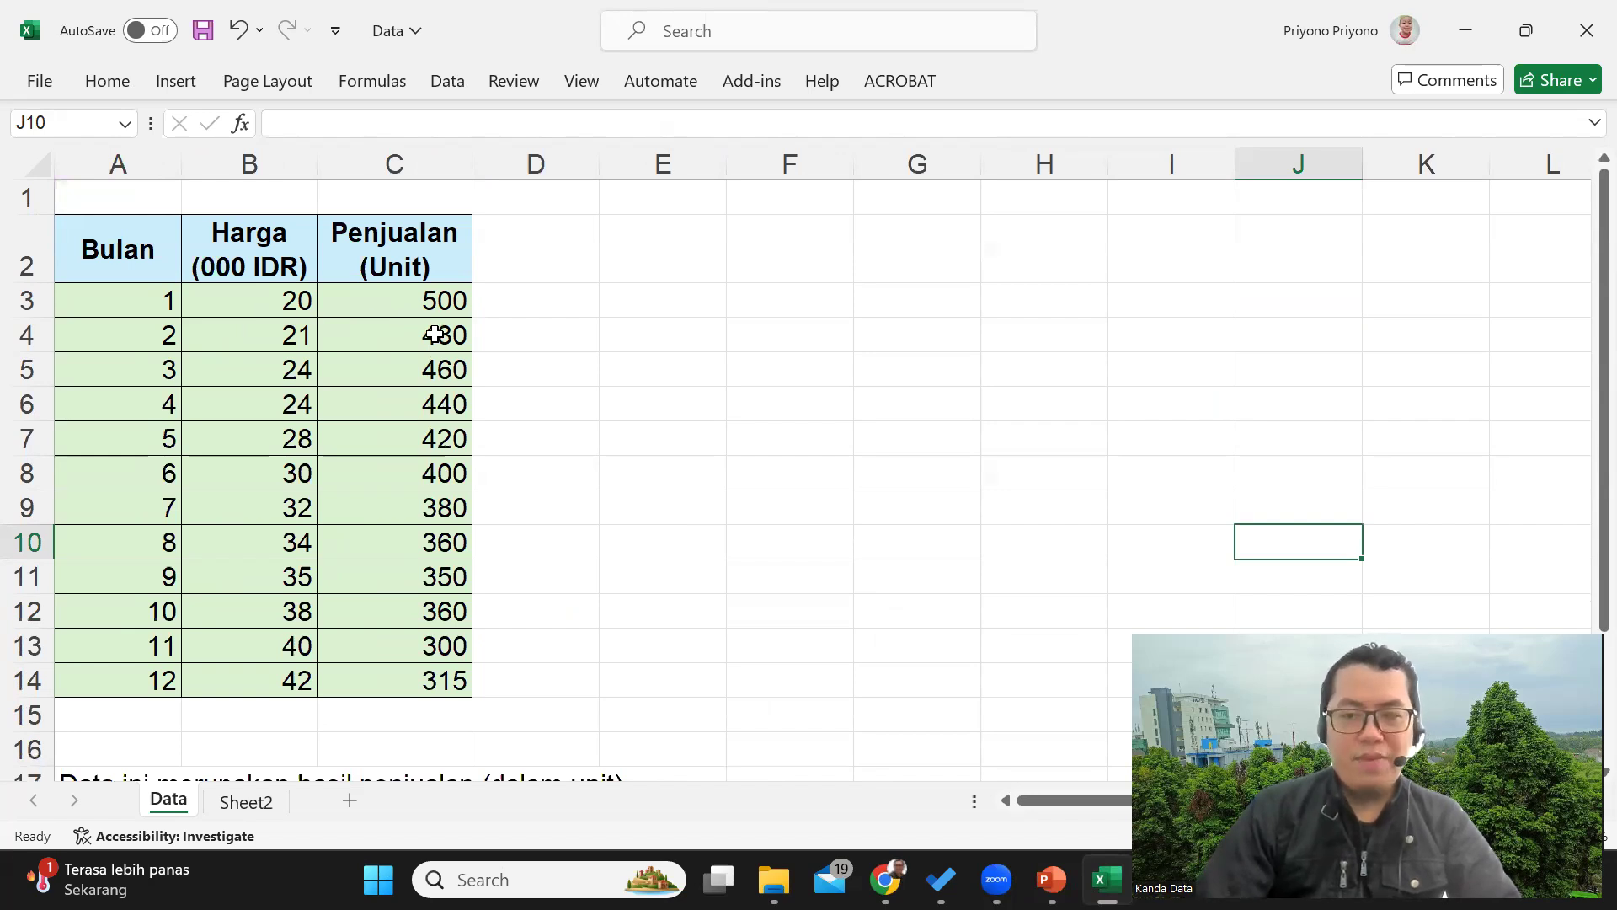
- Review the monthly price and sales table and the notes naming the independent and dependent variables
click(354, 359)
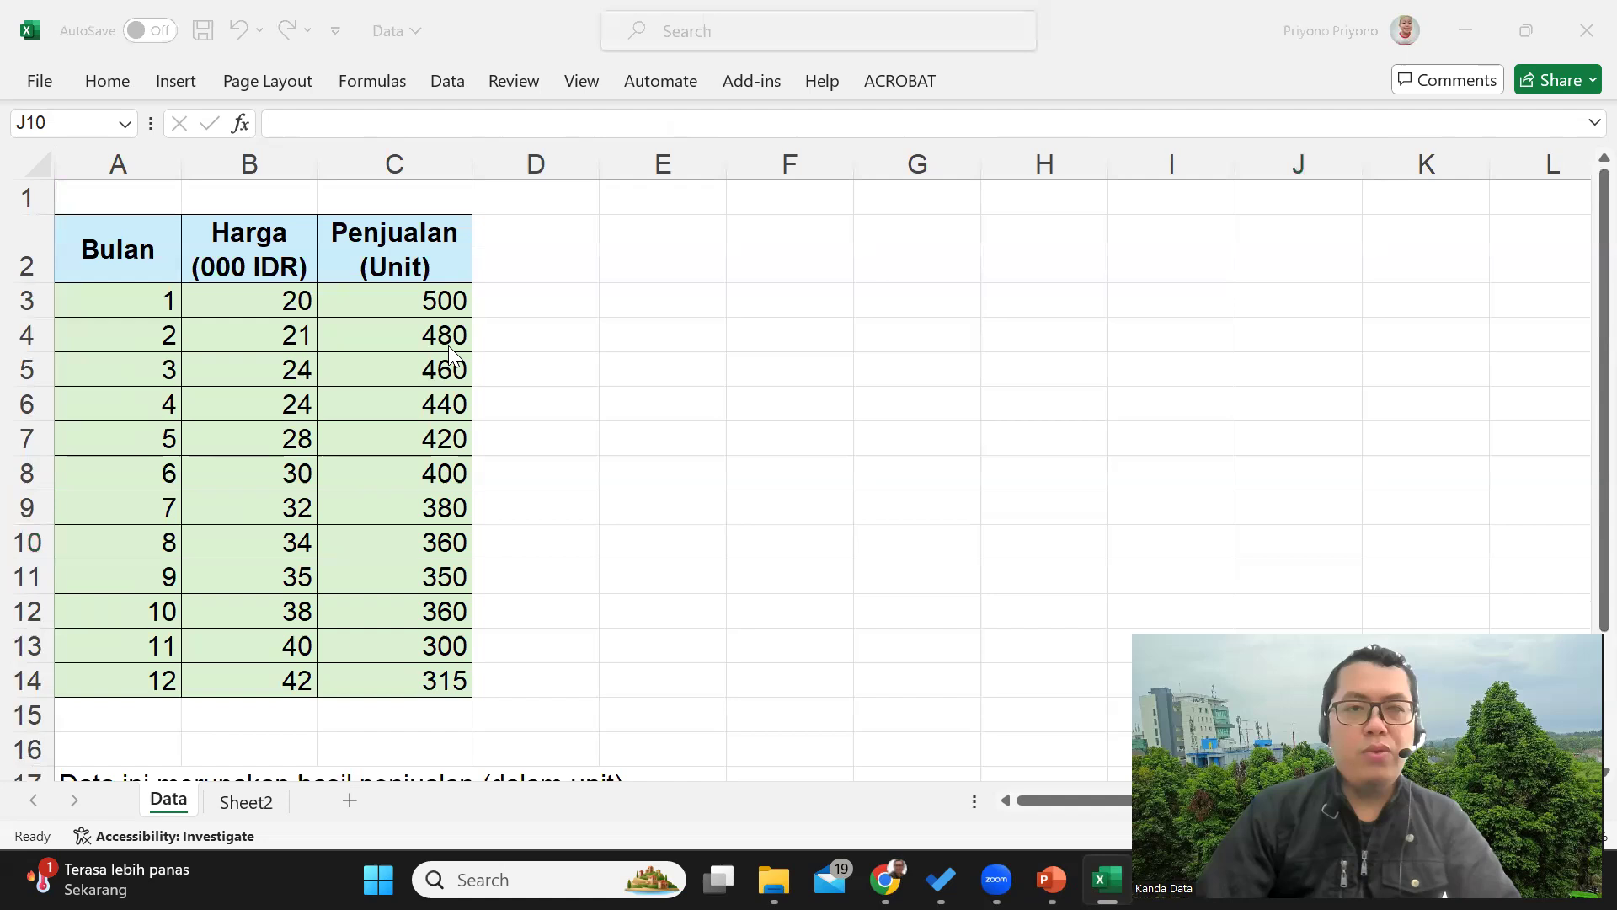
scroll(431, 563, down, 2)
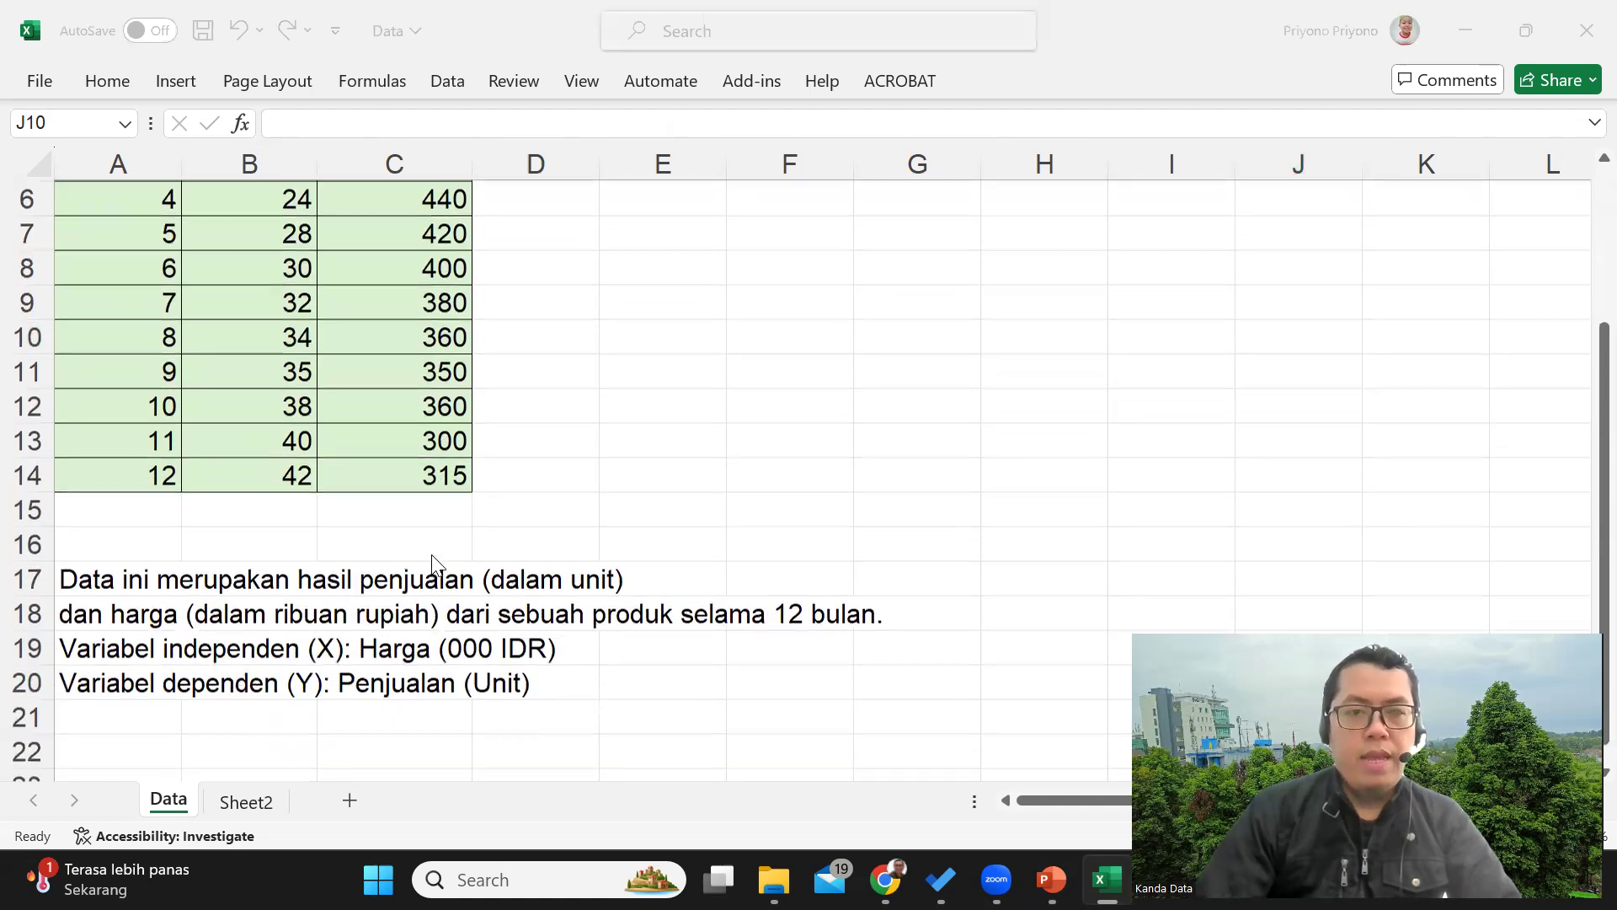
scroll(431, 563, up, 2)
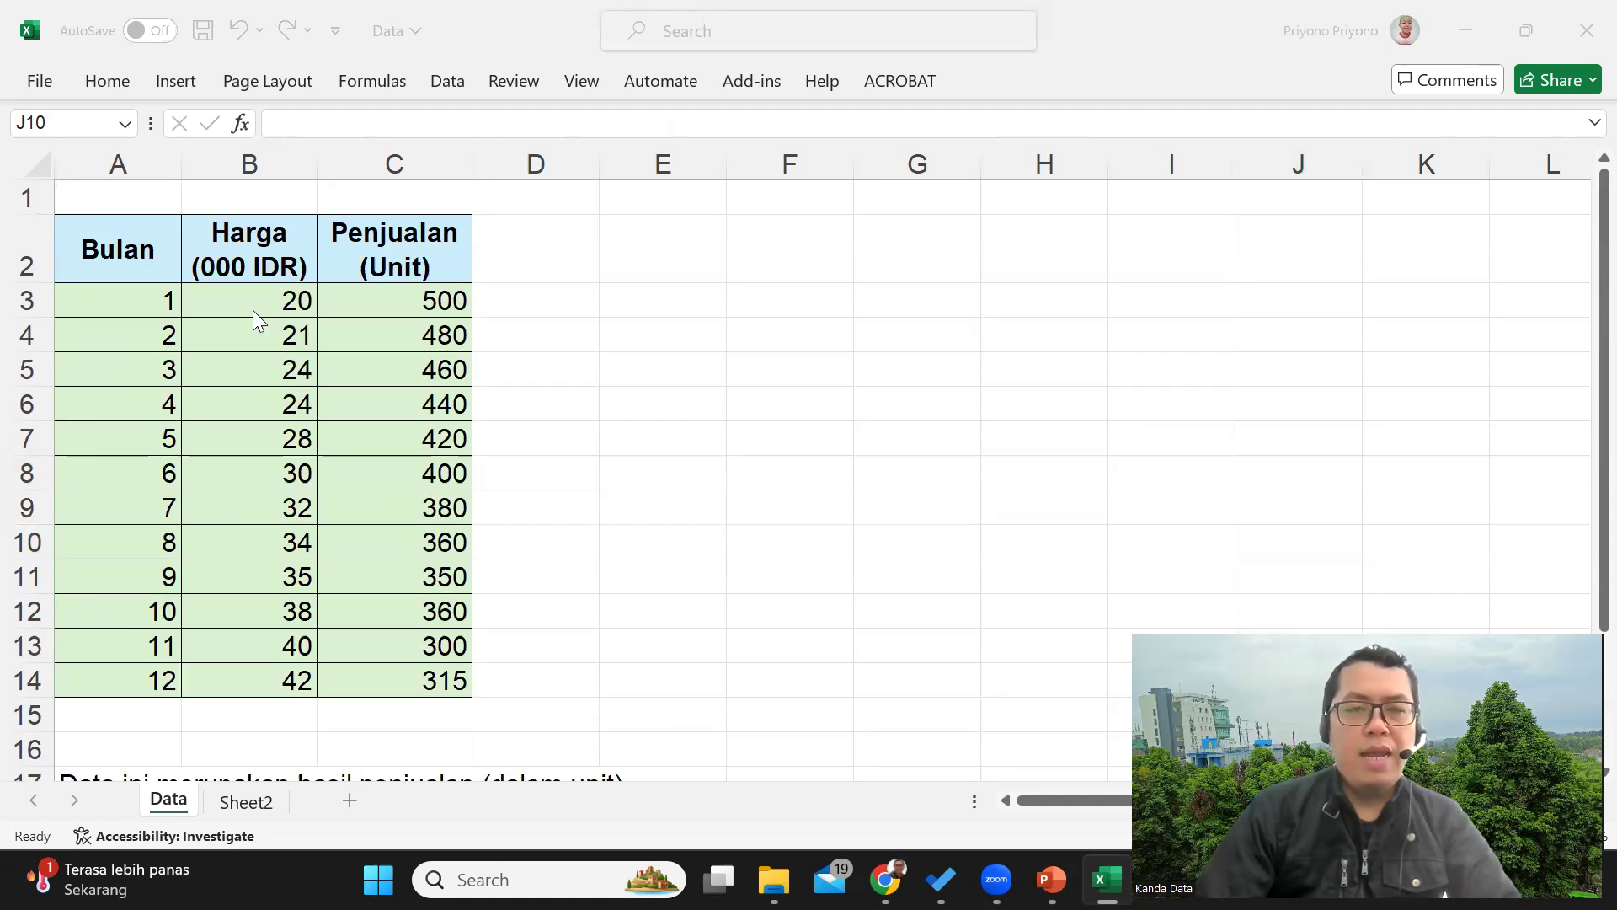
scroll(423, 392, down, 2)
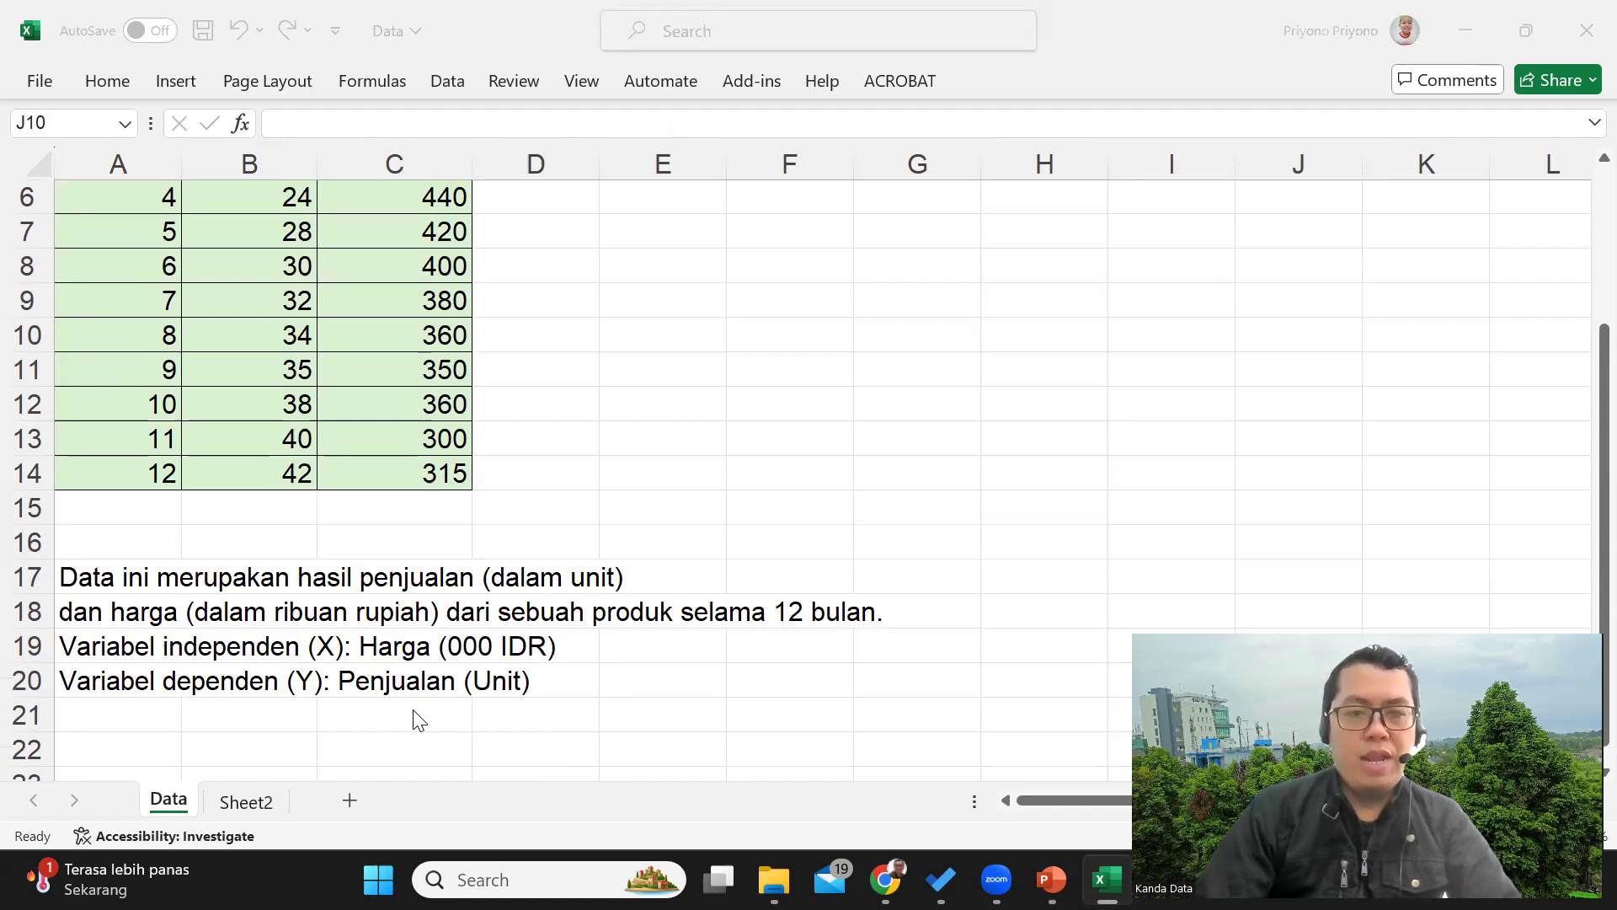
scroll(236, 601, up, 2)
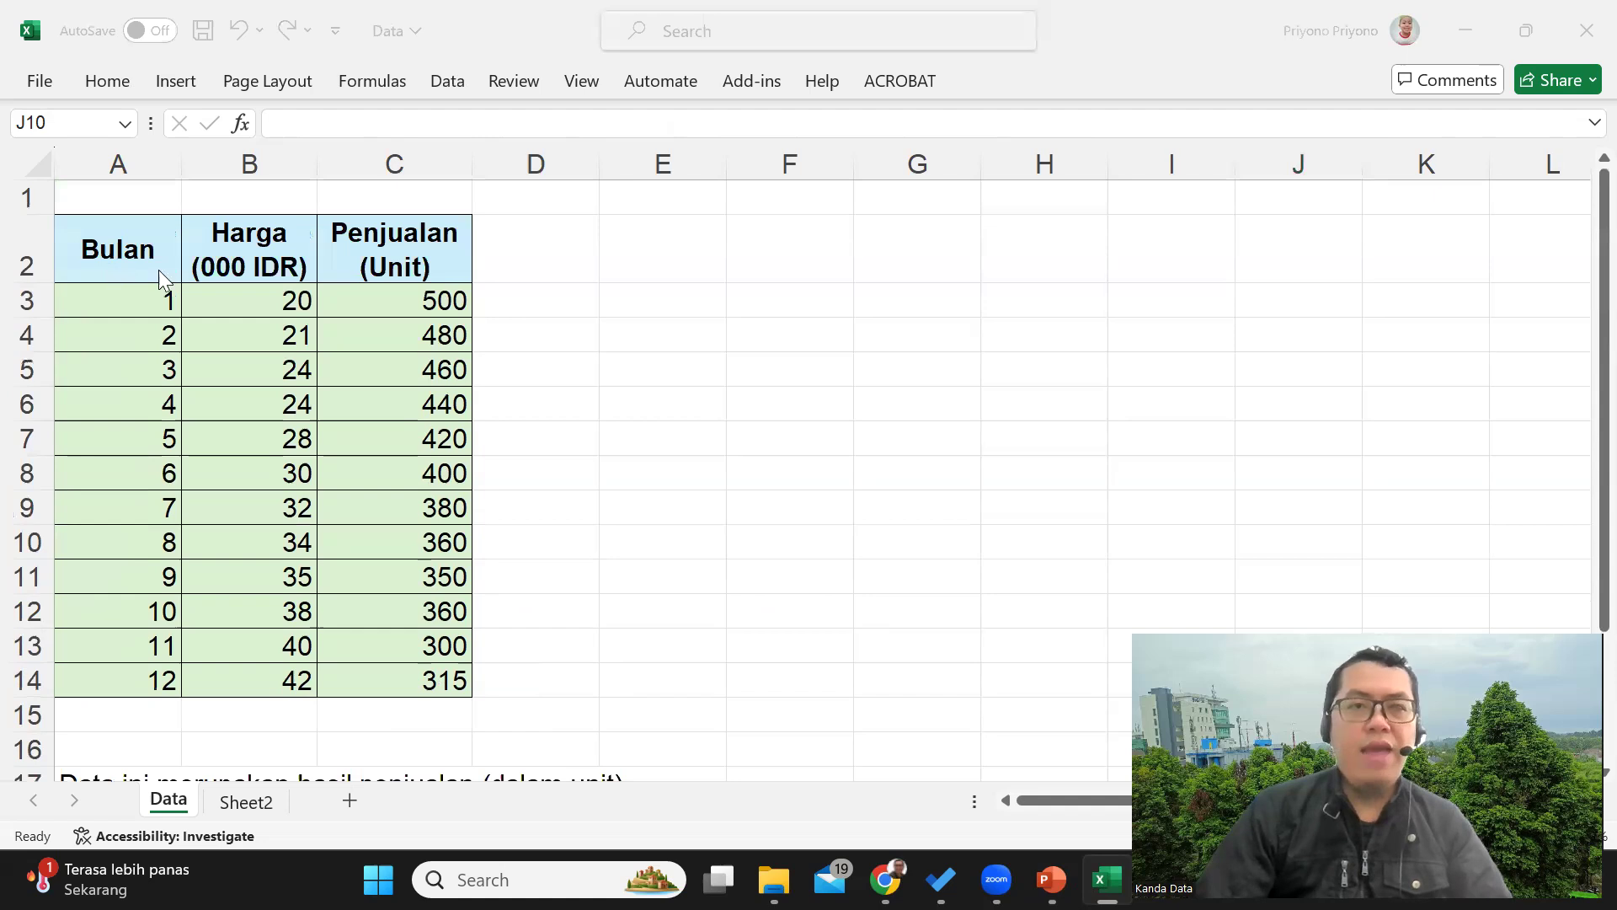
- Make sure the Analysis ToolPak add-in is enabled among the available Excel add-ins
click(447, 80)
click(447, 80)
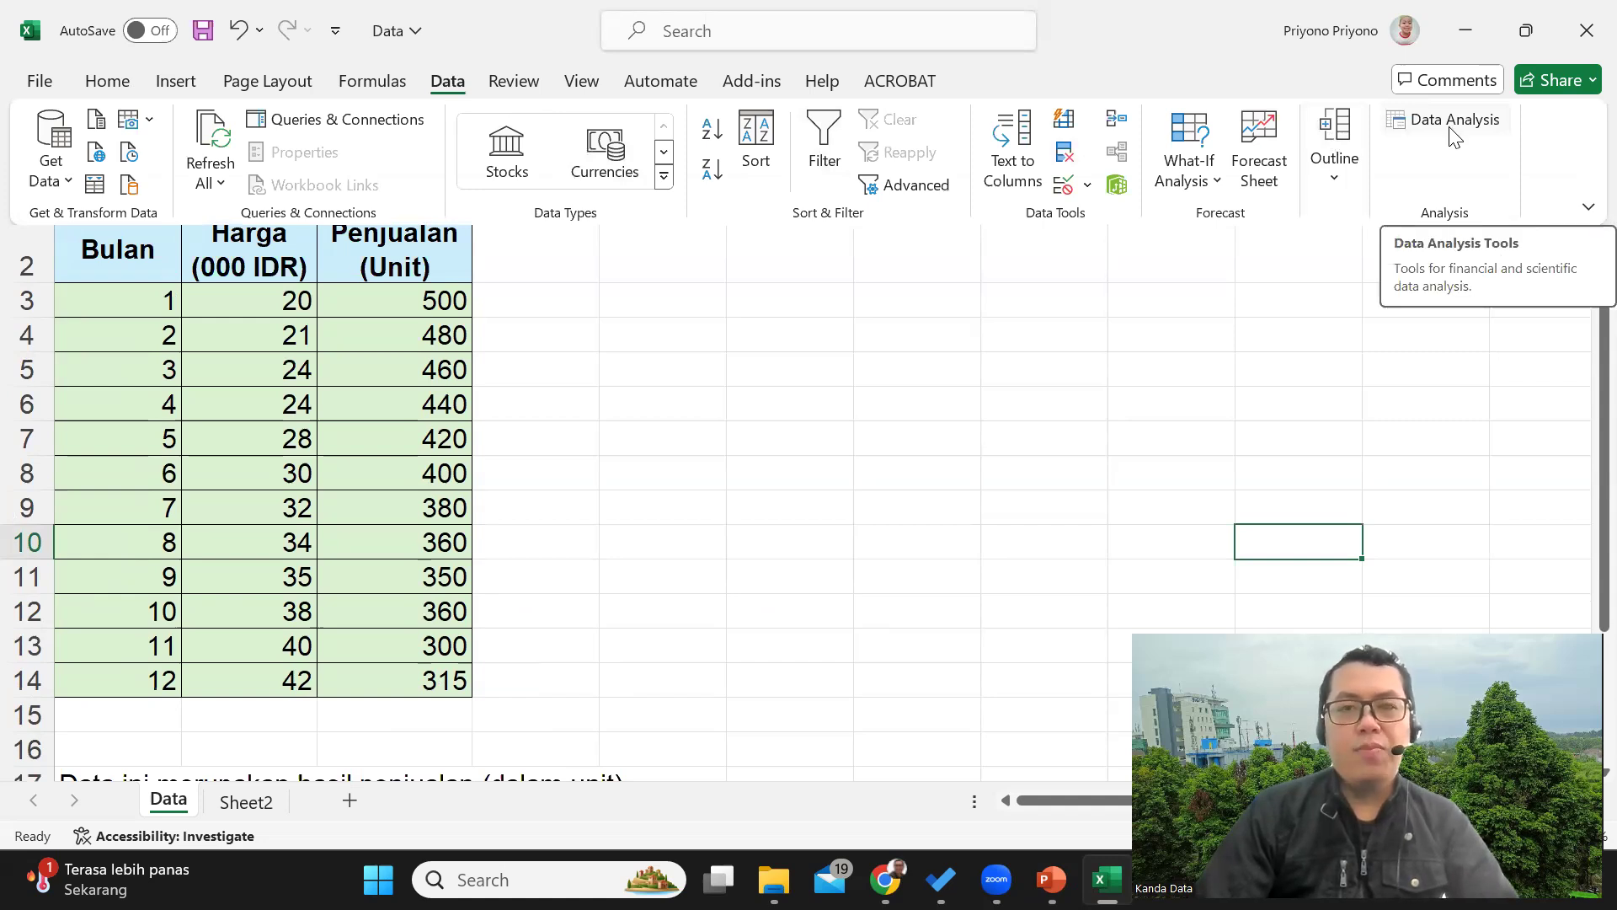
click(42, 81)
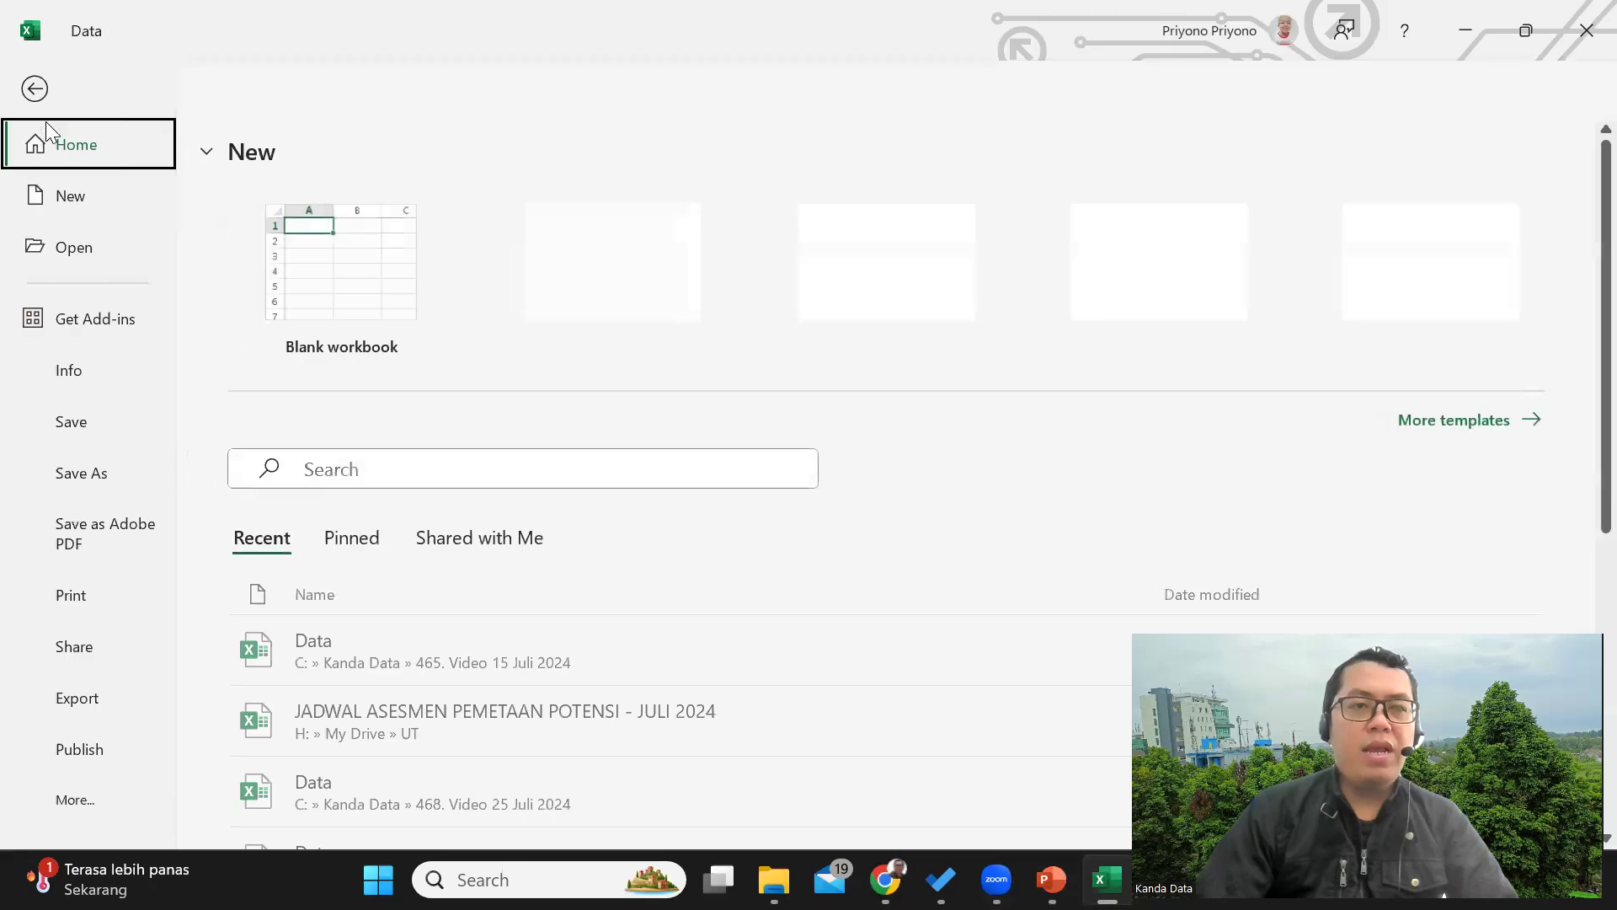
click(99, 792)
click(202, 797)
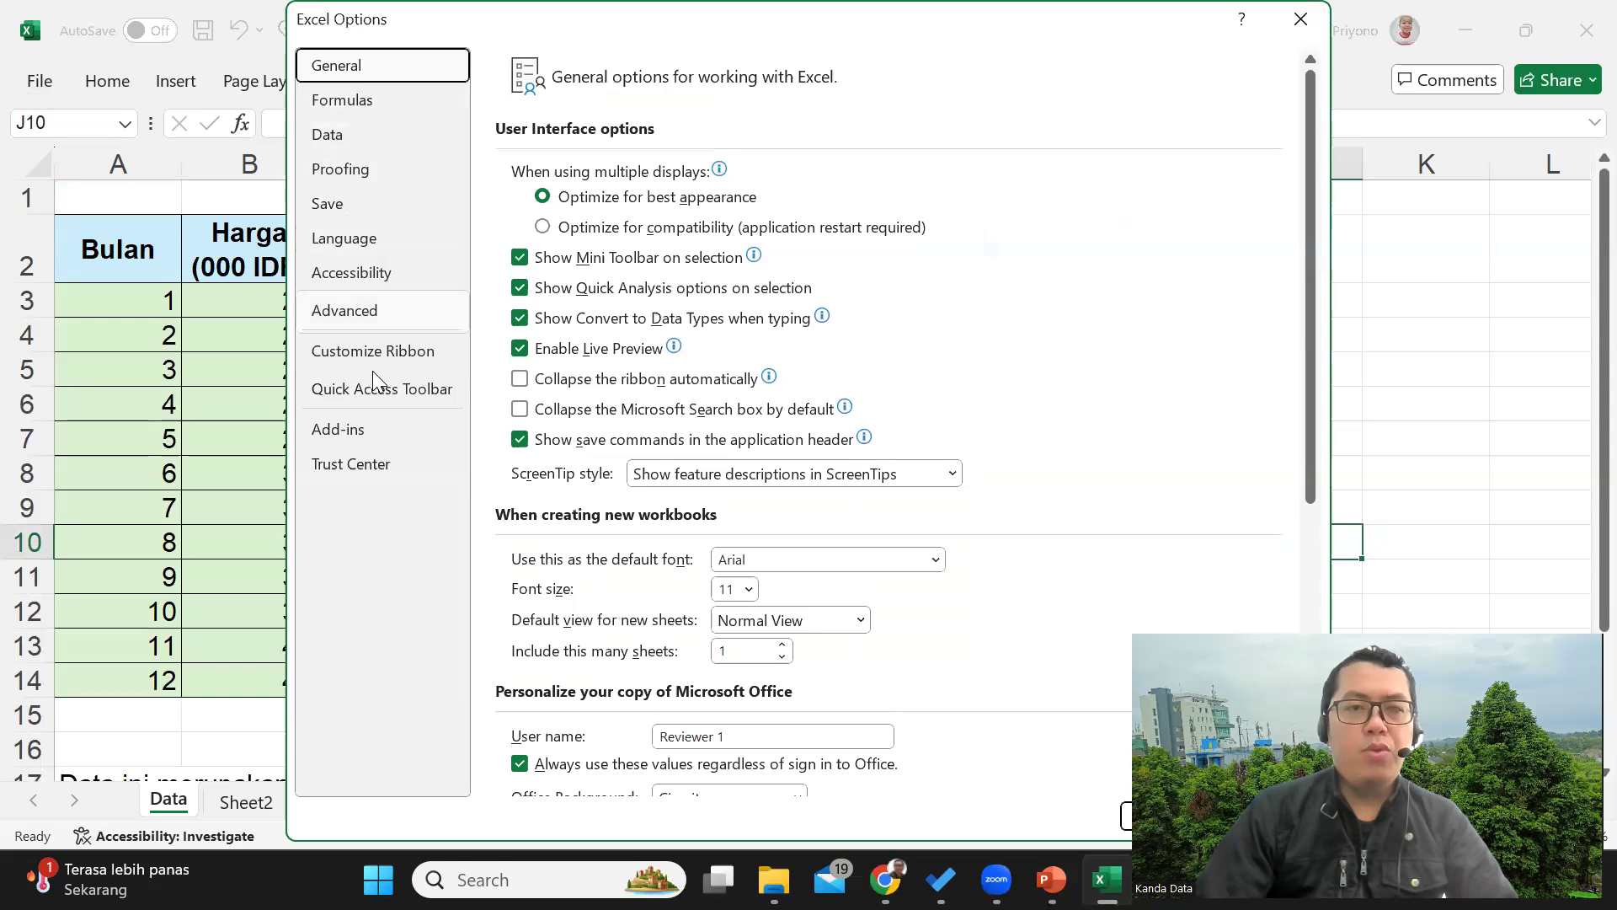
click(375, 428)
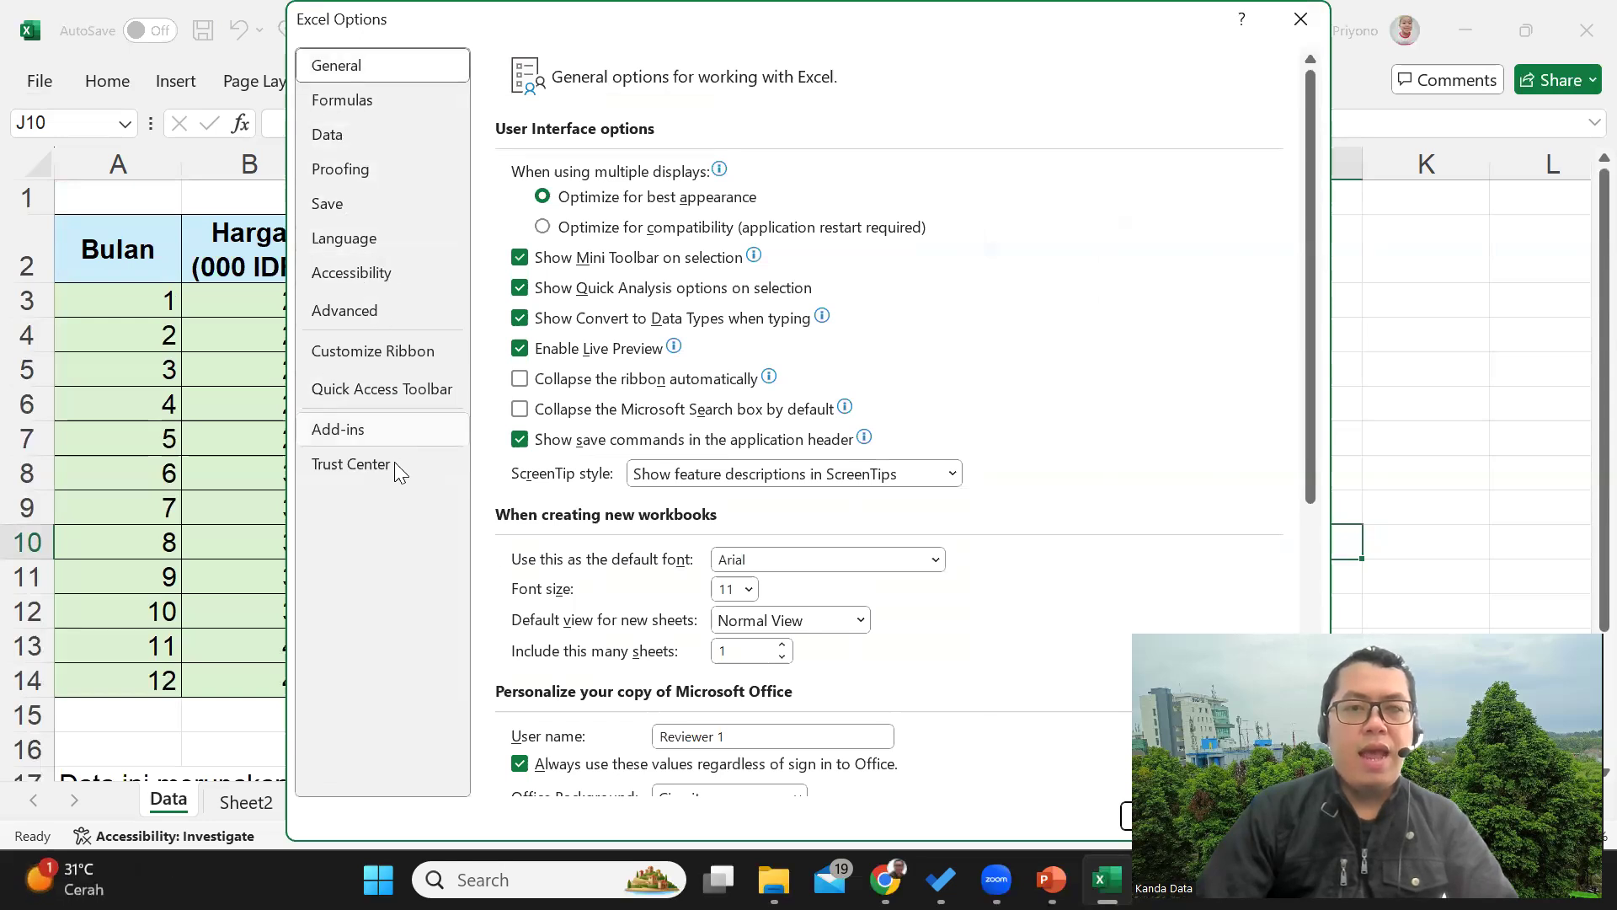
scroll(638, 510, down, 2)
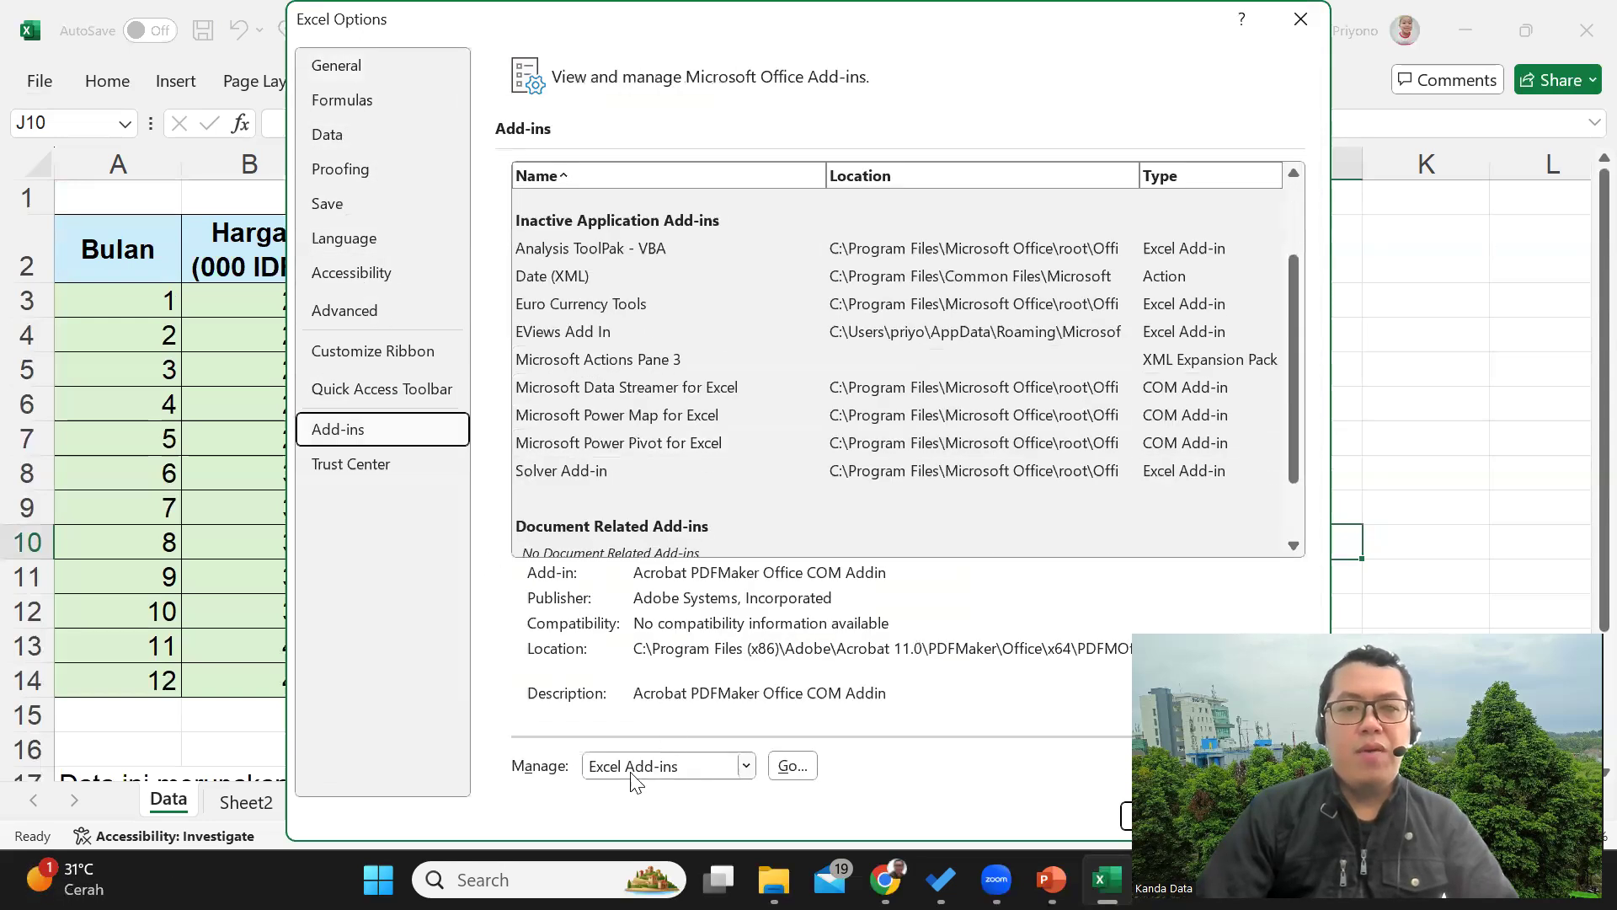
click(792, 775)
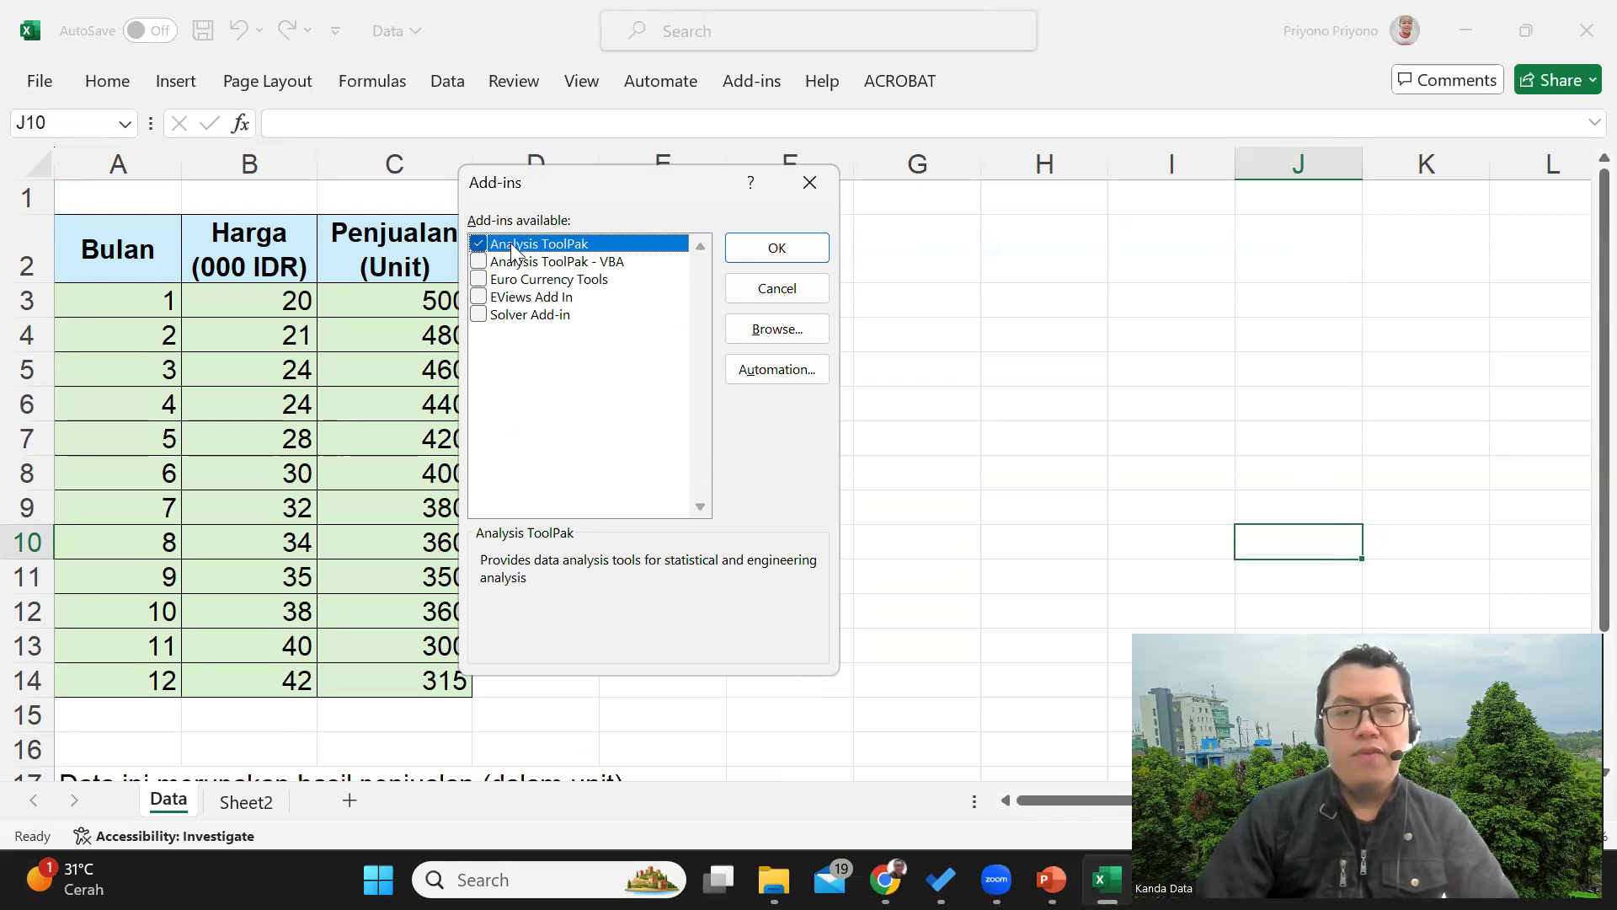
click(776, 250)
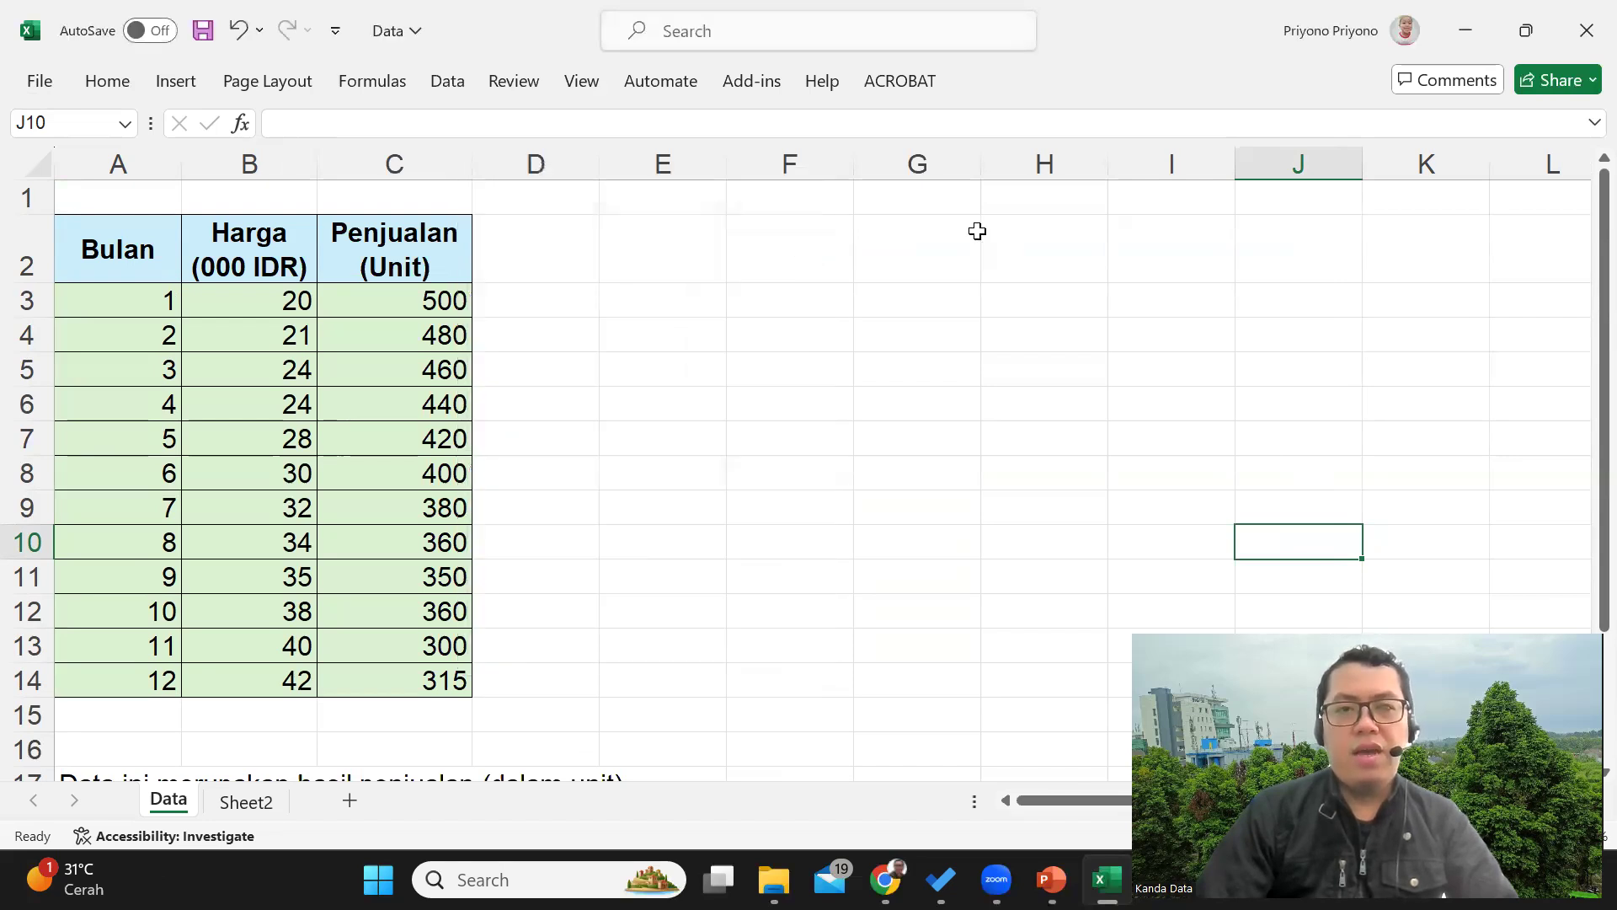
- Open the Regression tool from the Data Analysis tools
click(448, 82)
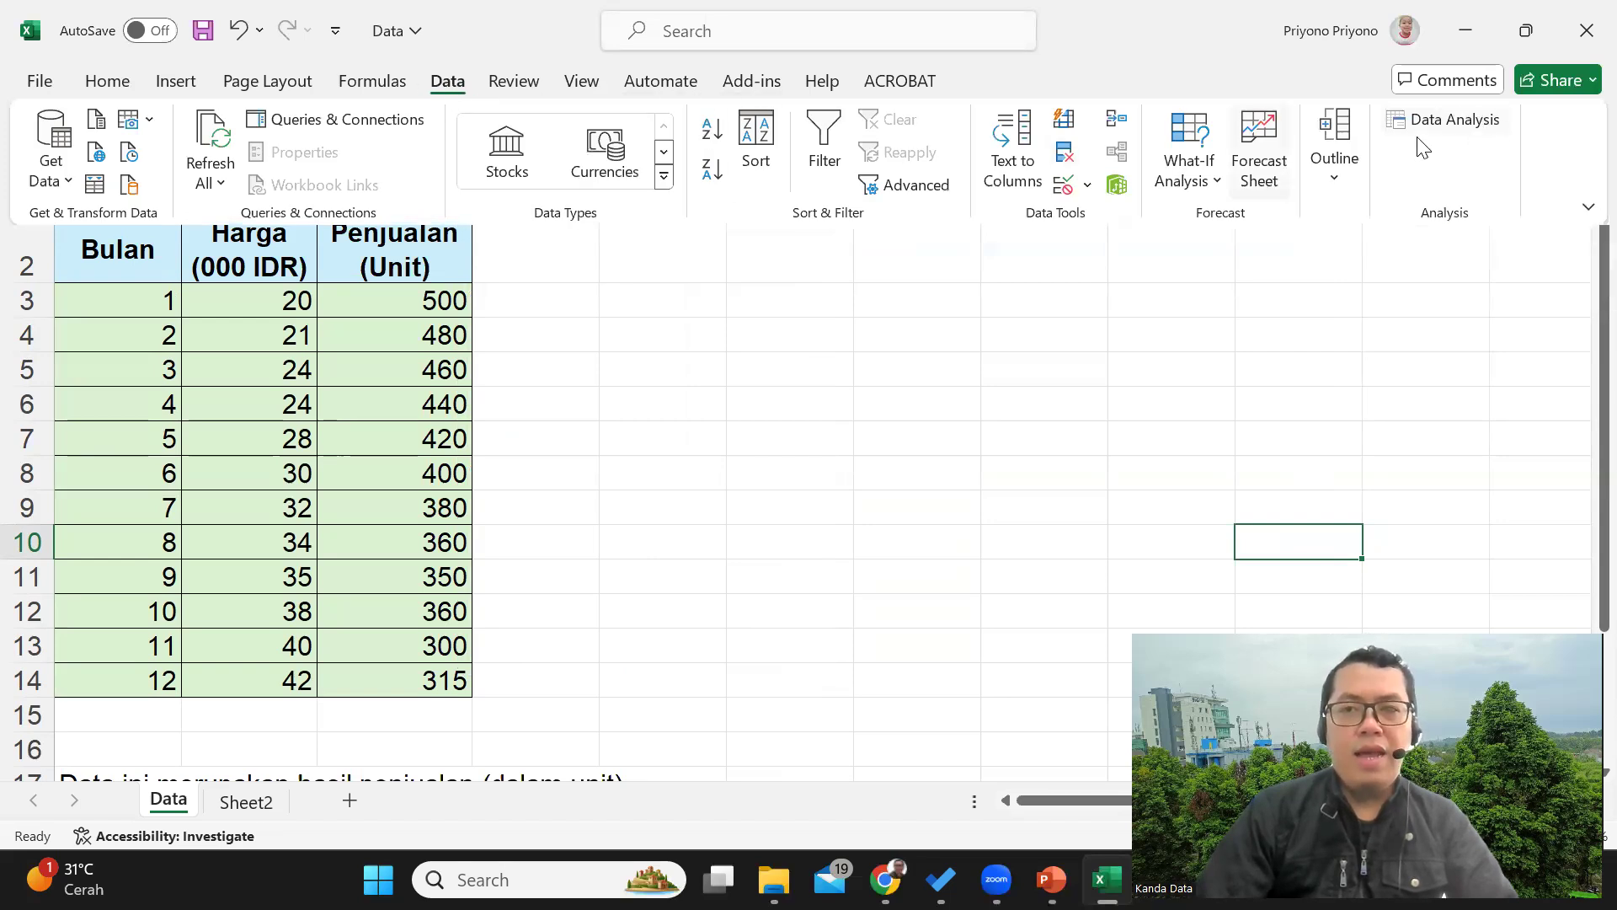
click(1457, 124)
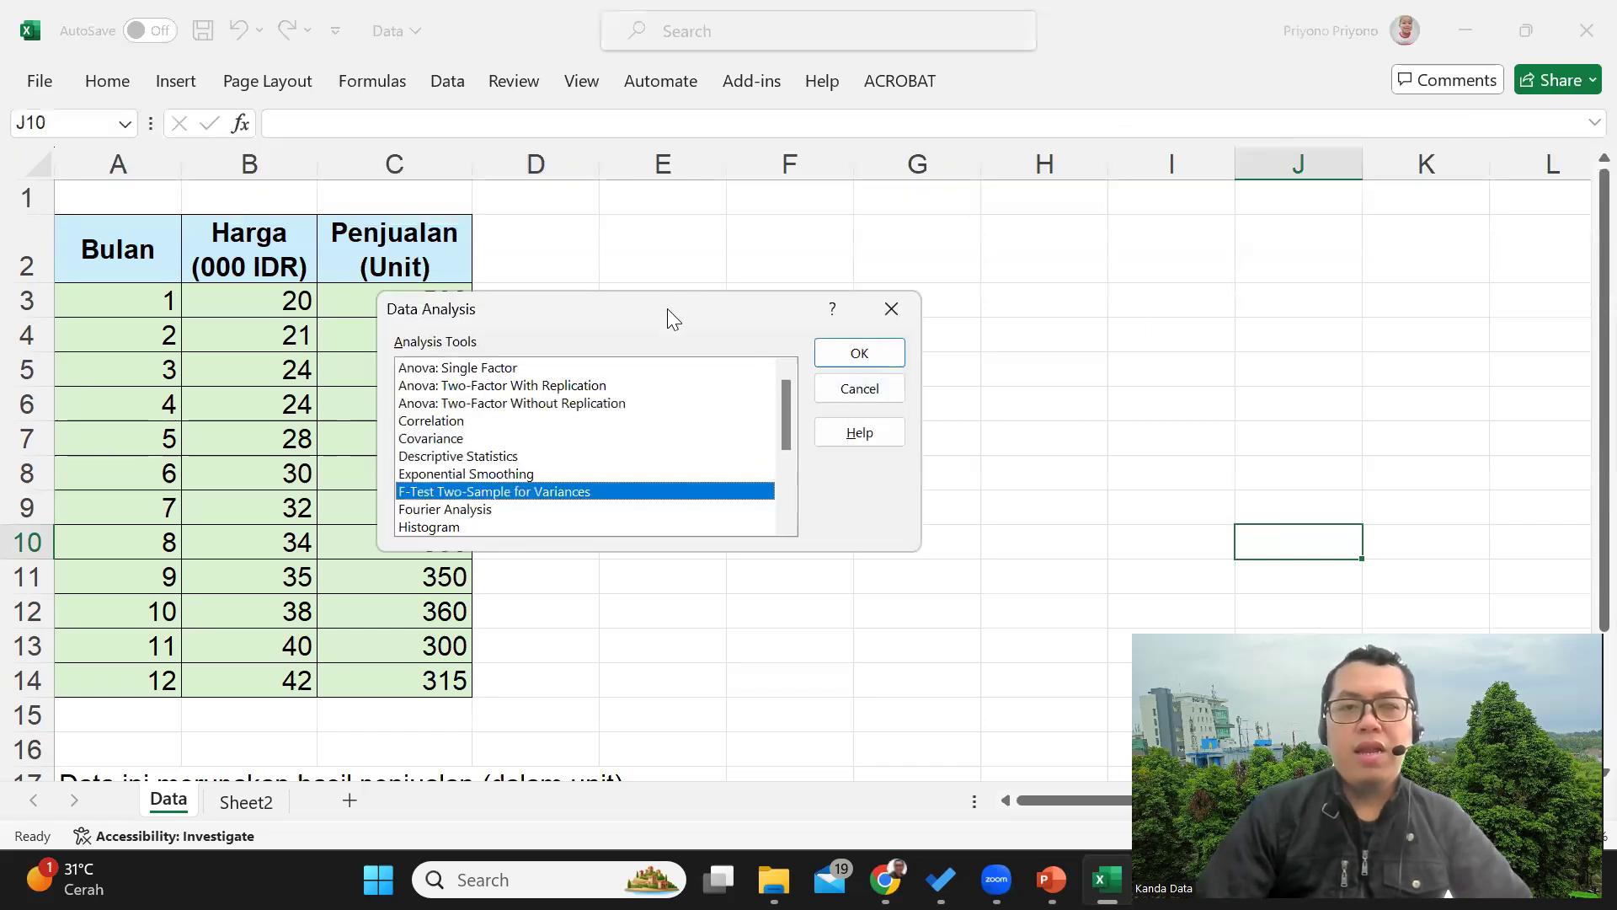
drag(667, 308, 881, 263)
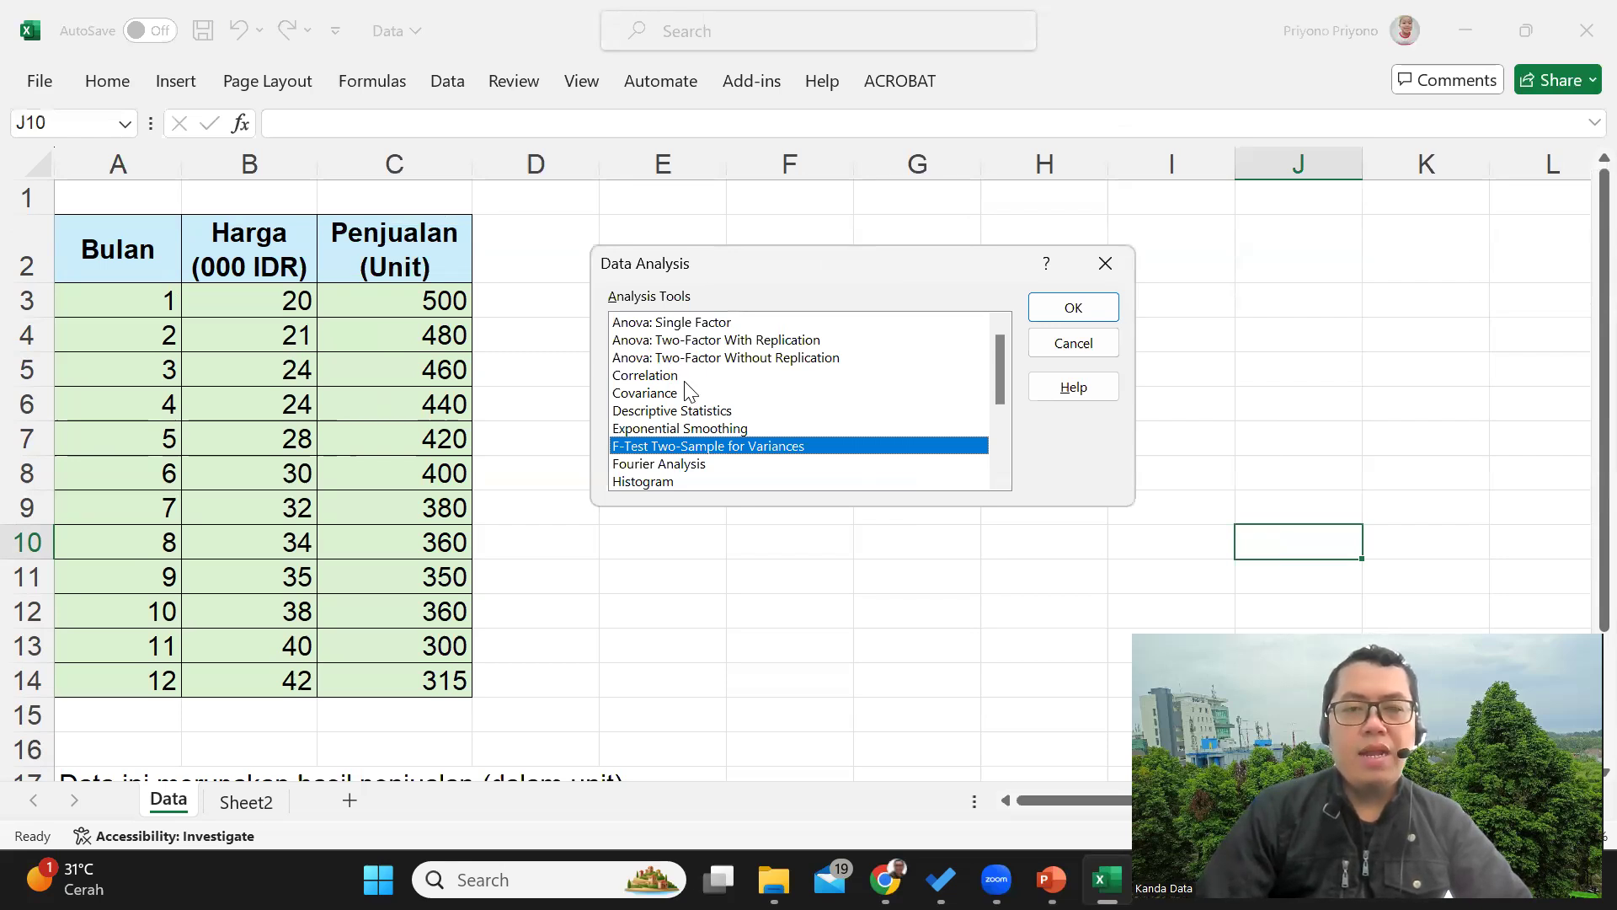
scroll(685, 383, down, 2)
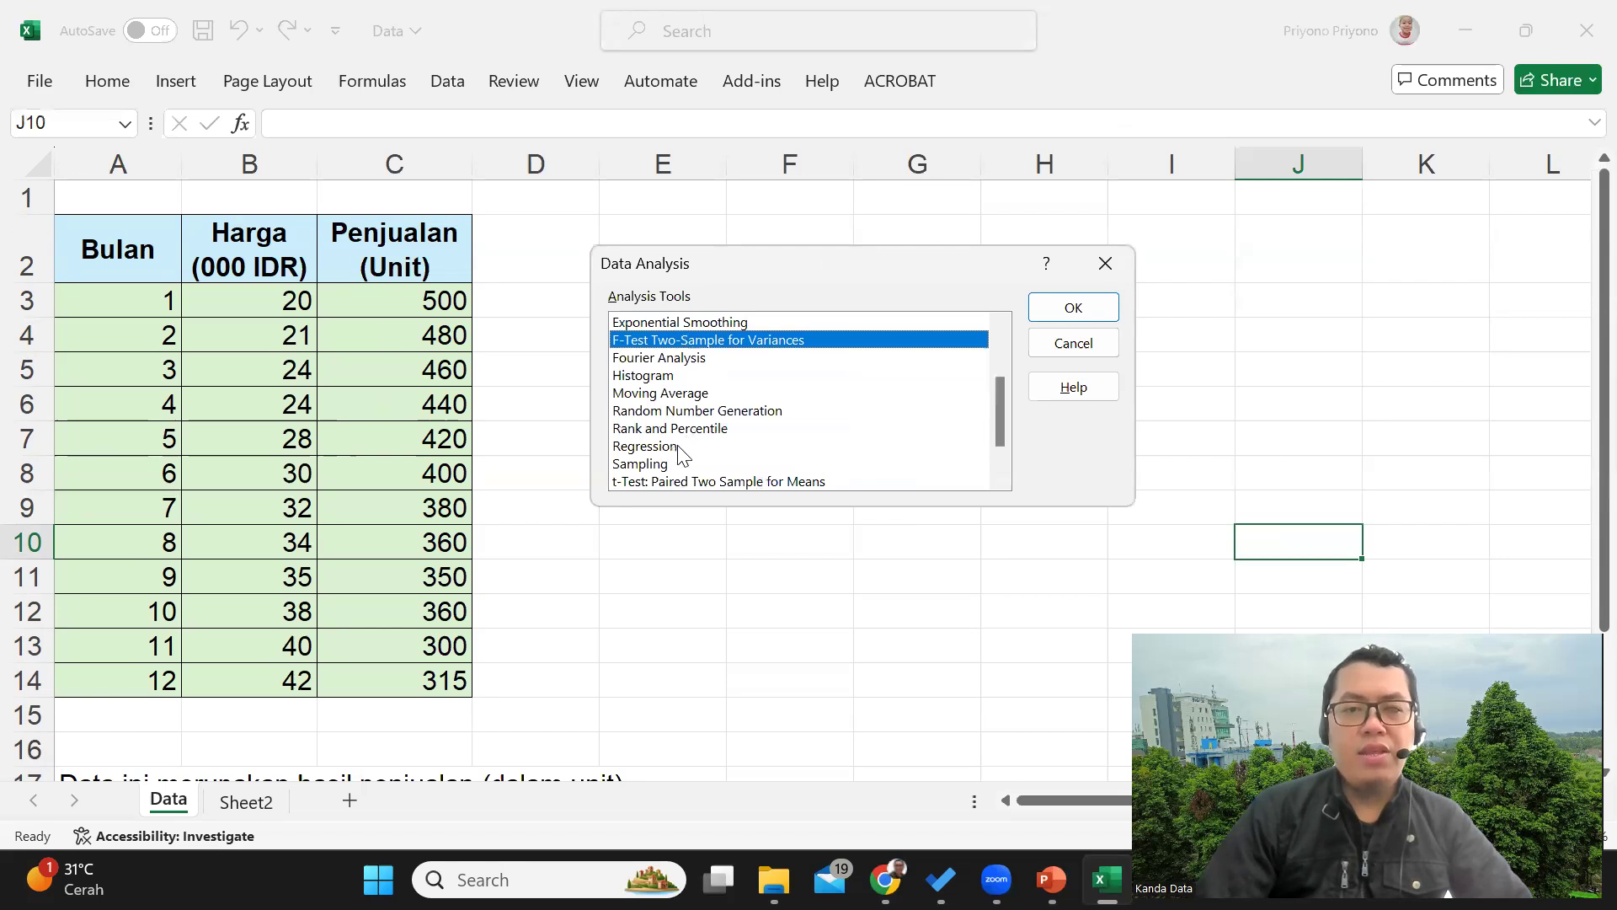
click(688, 447)
click(1068, 305)
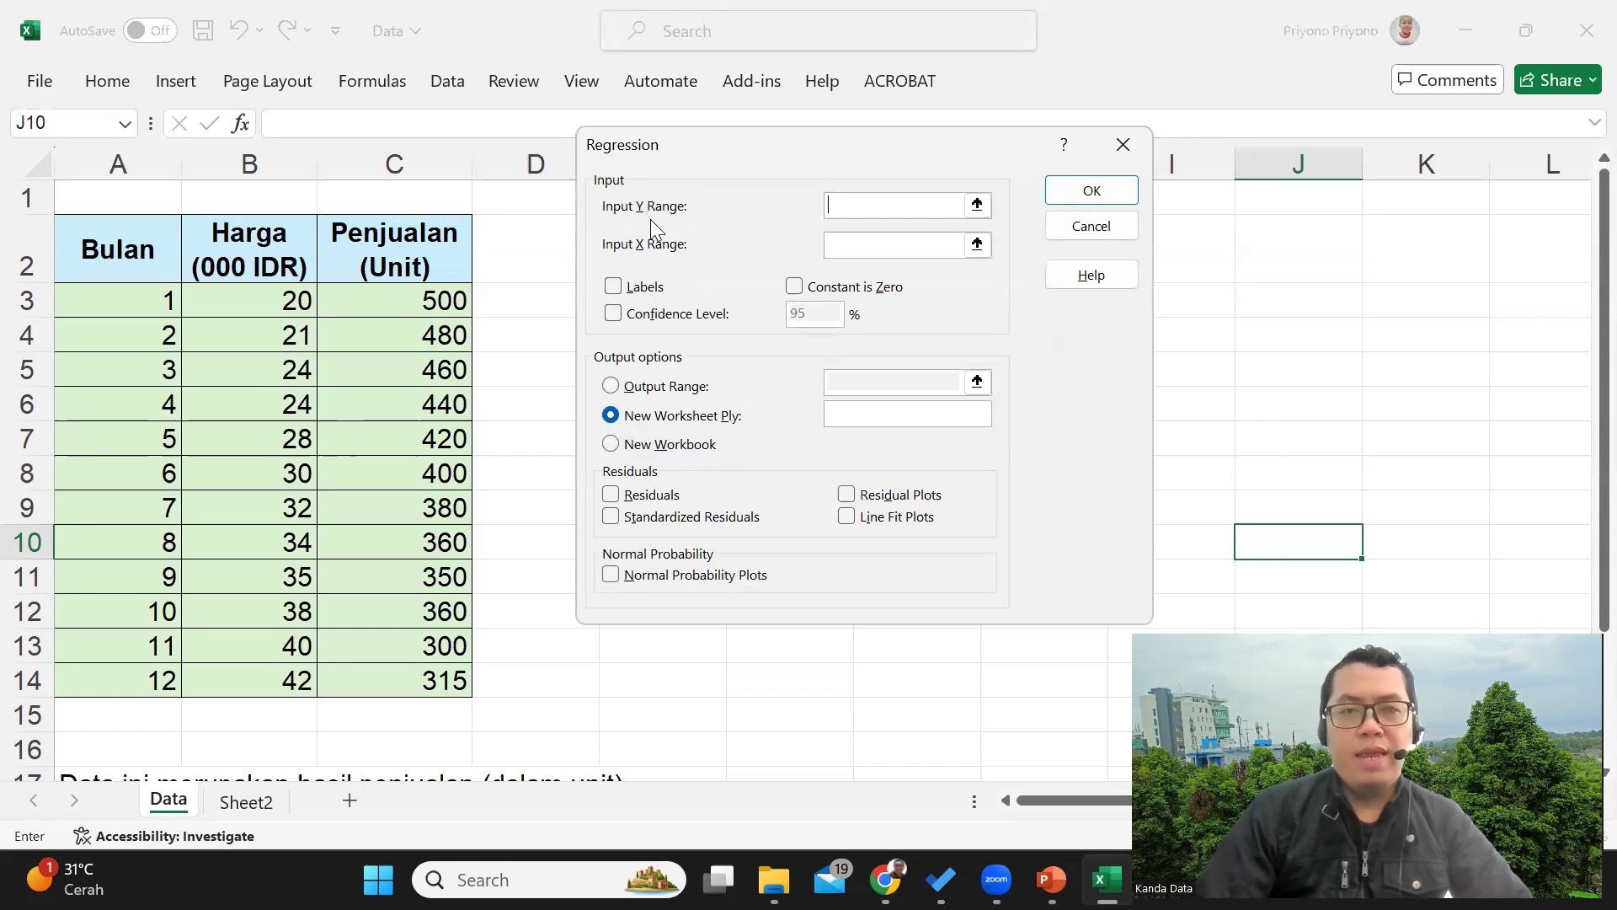
- Set the regression's Y range to C2:C14 and X range to B2:B14, with labels and a 95% confidence level
click(977, 206)
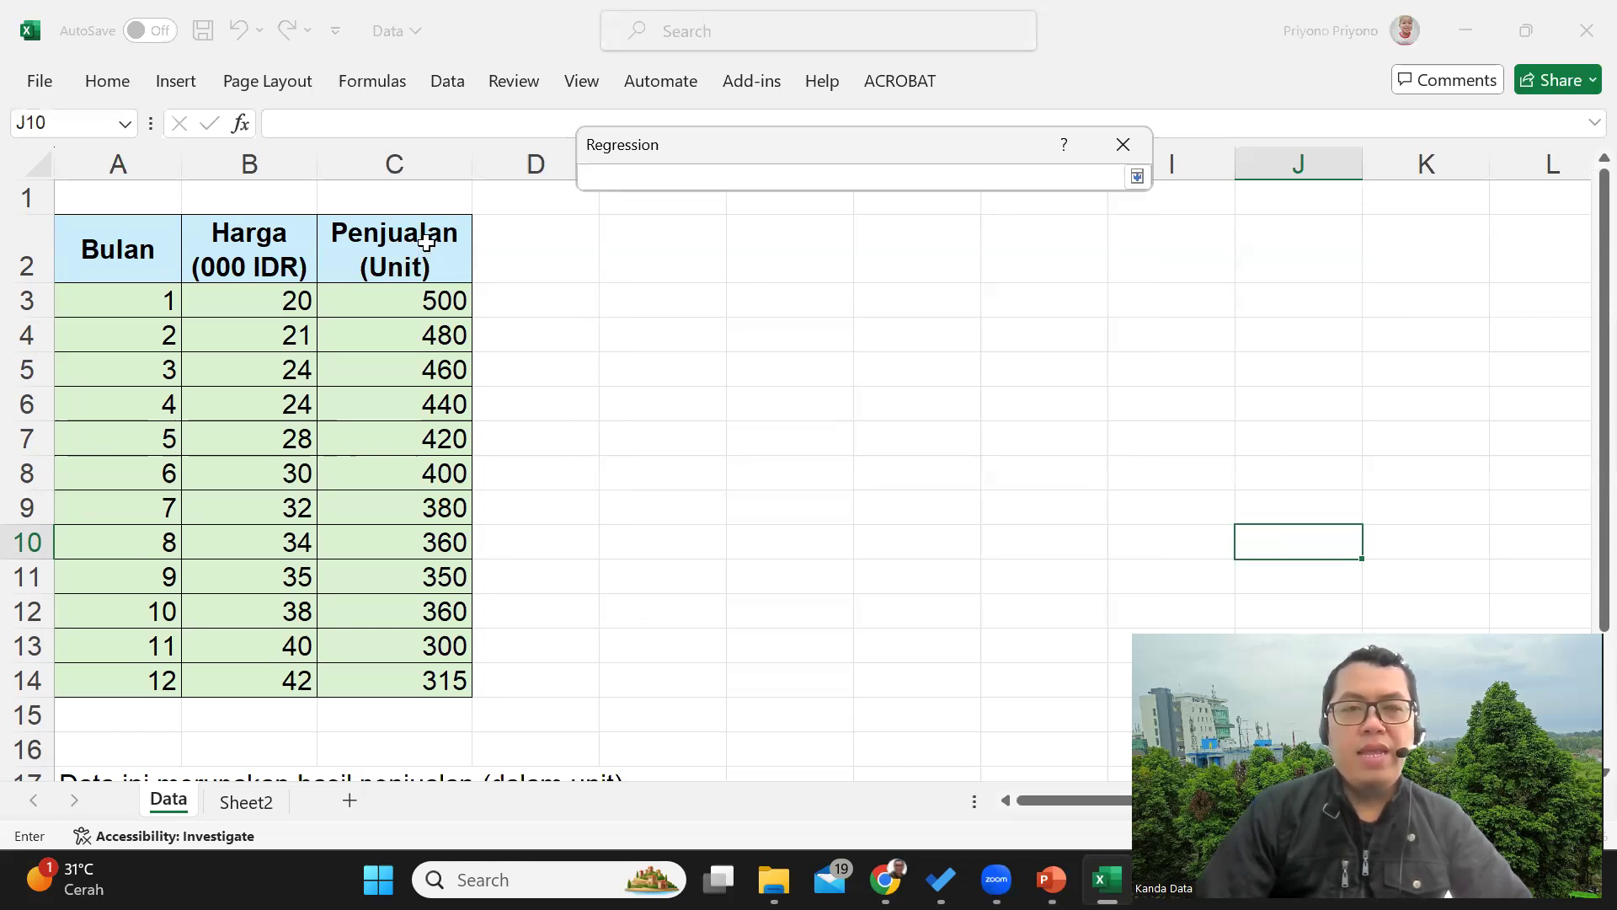
drag(425, 243, 456, 678)
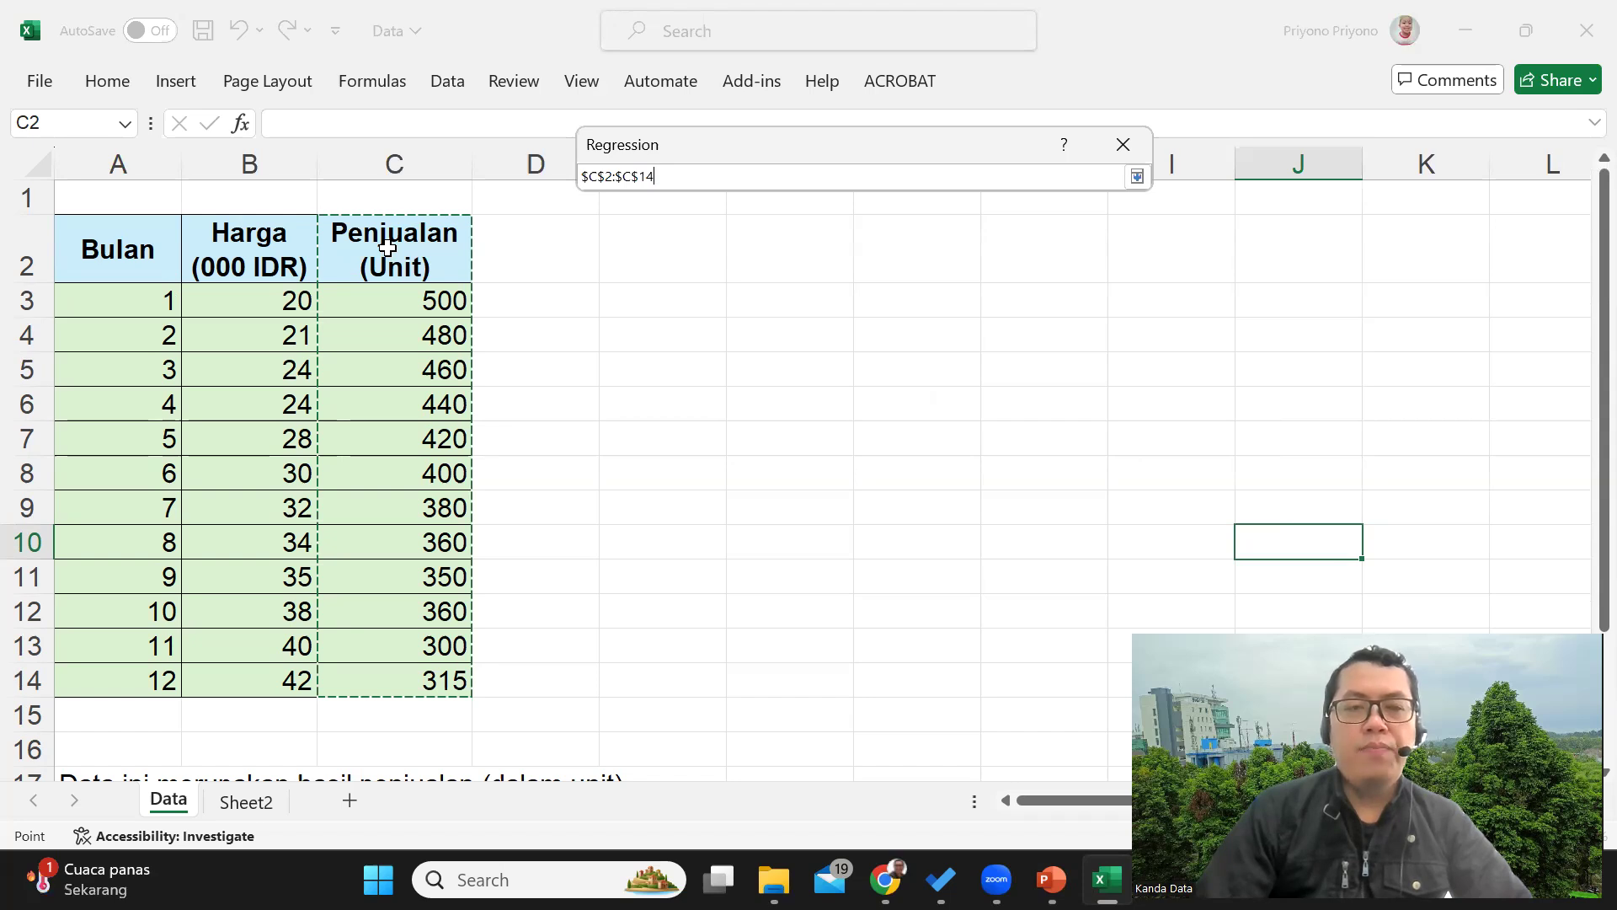
click(1136, 177)
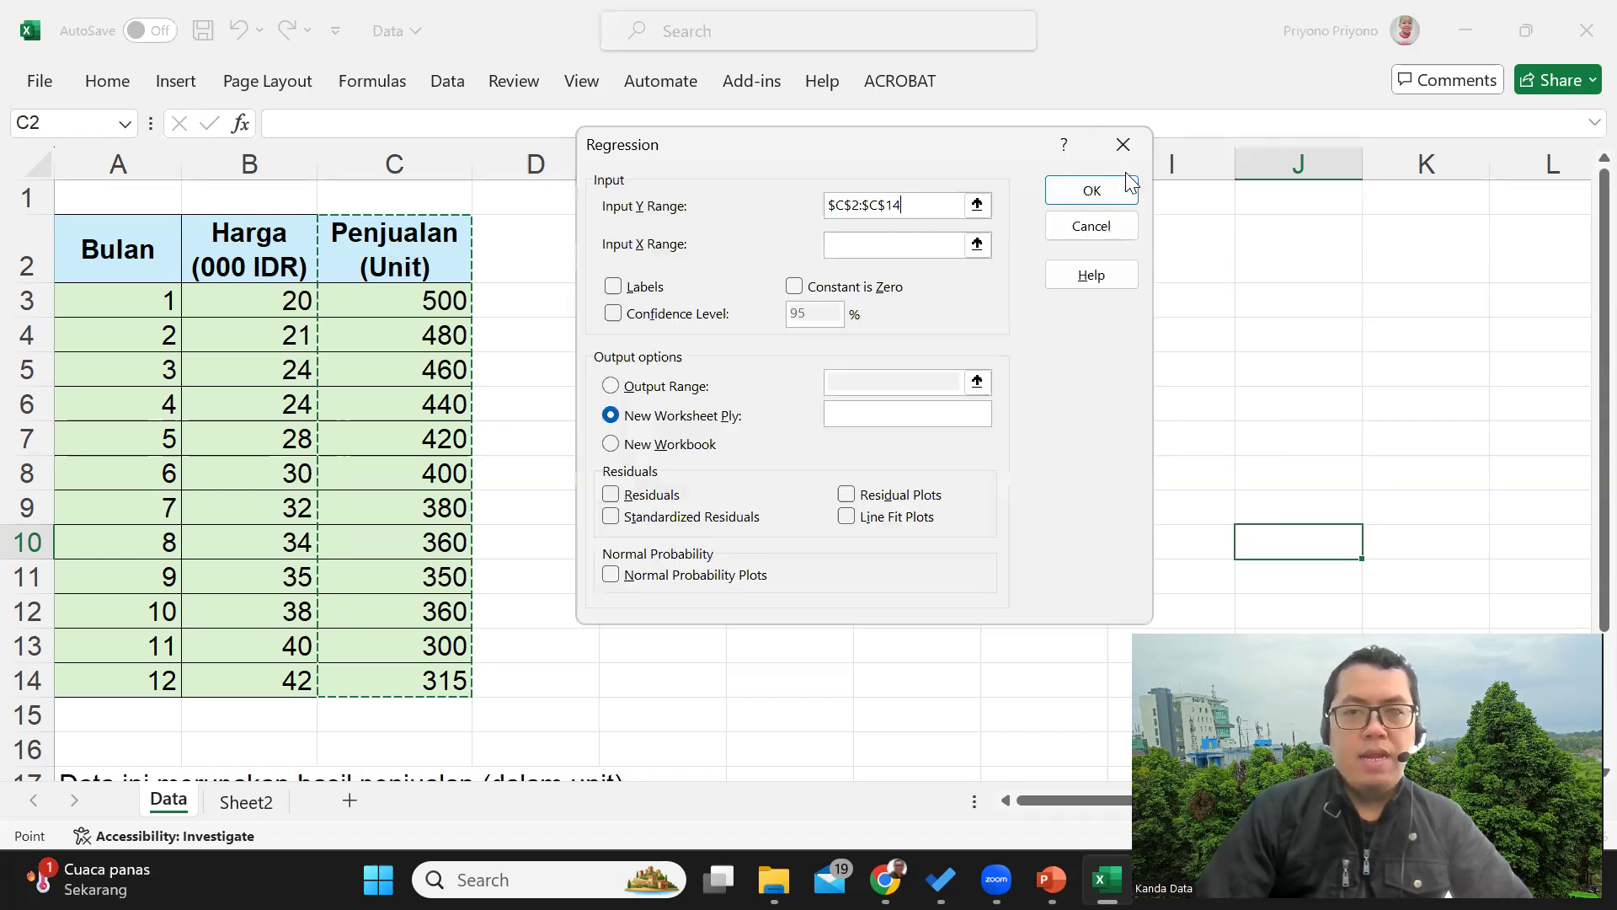
click(977, 244)
drag(281, 252, 300, 679)
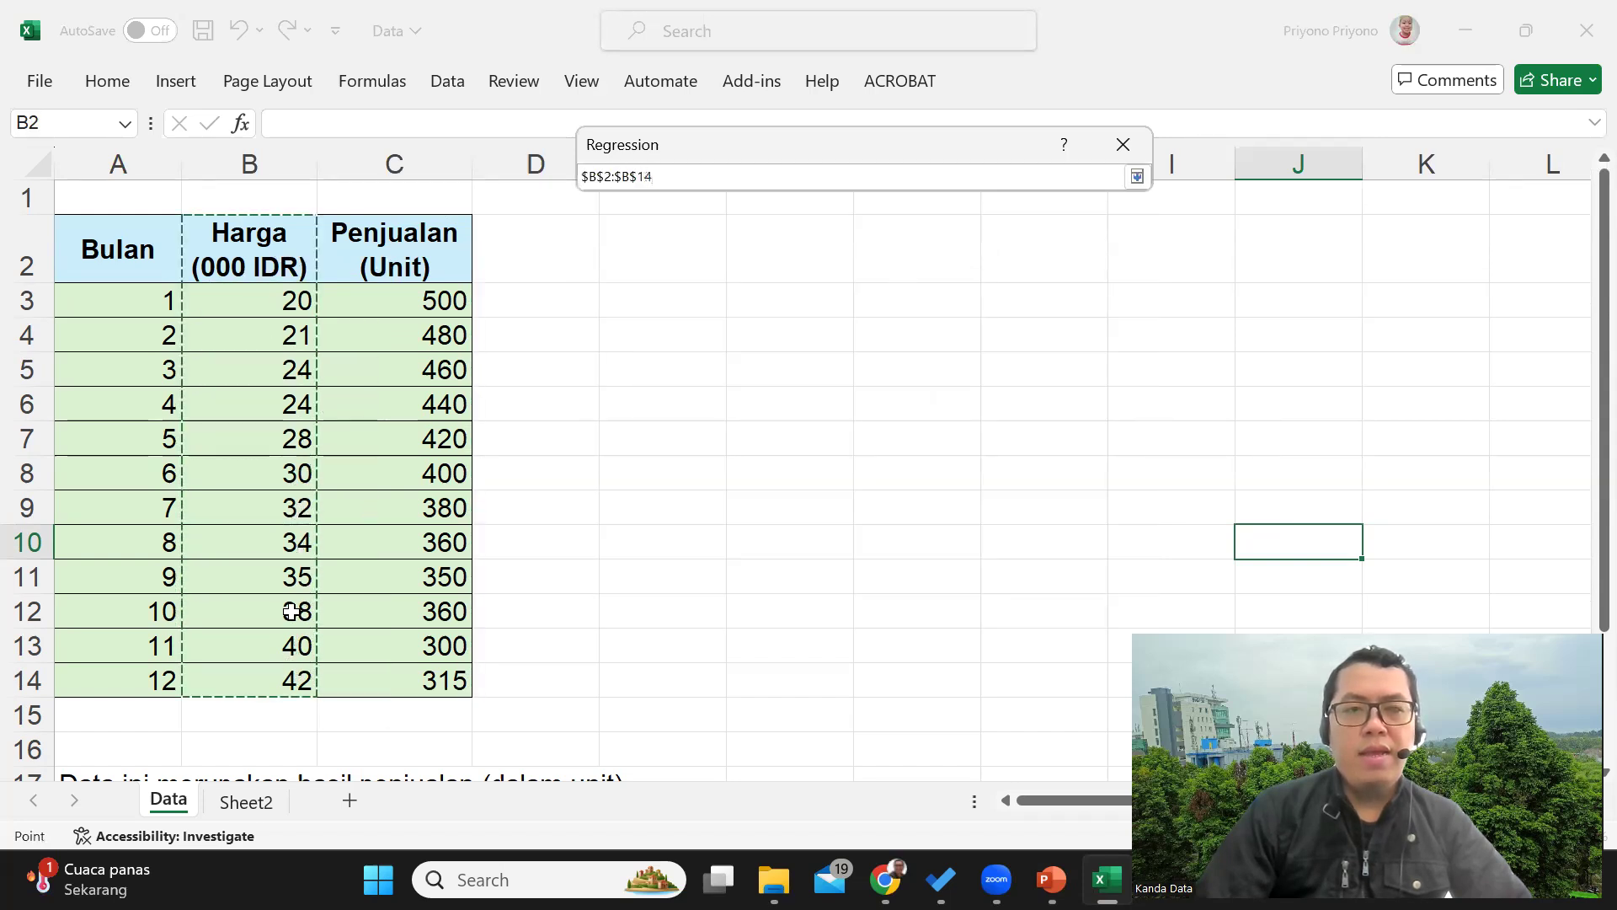
click(1137, 177)
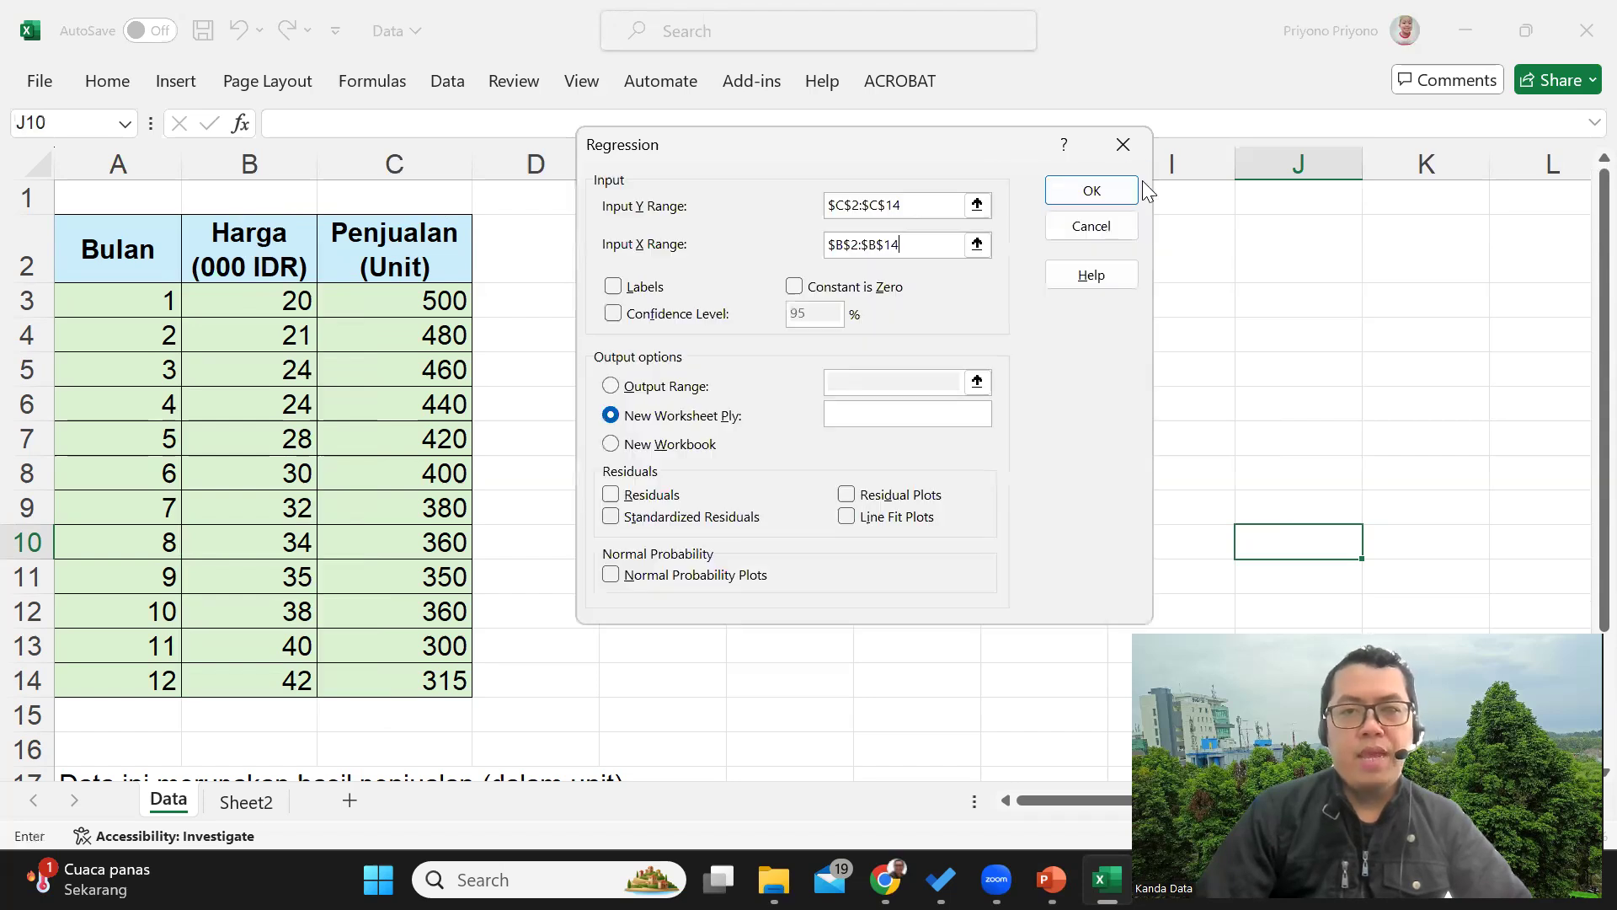
click(614, 288)
click(613, 313)
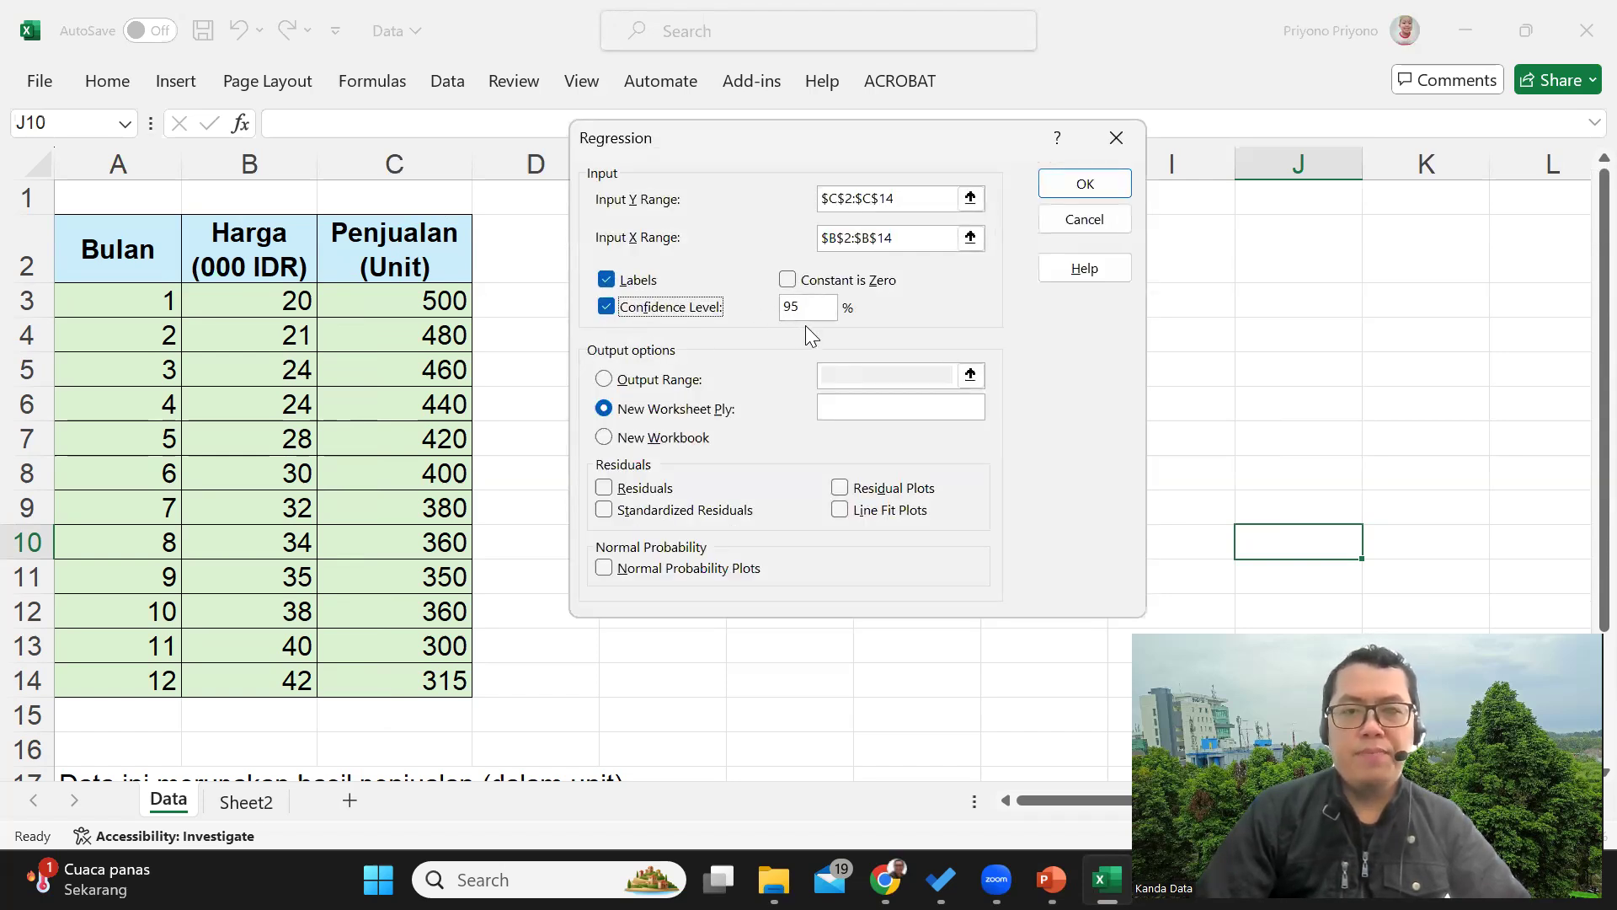
- Run the regression with its output range starting at cell F3, and fit column F's width to its contents
click(654, 385)
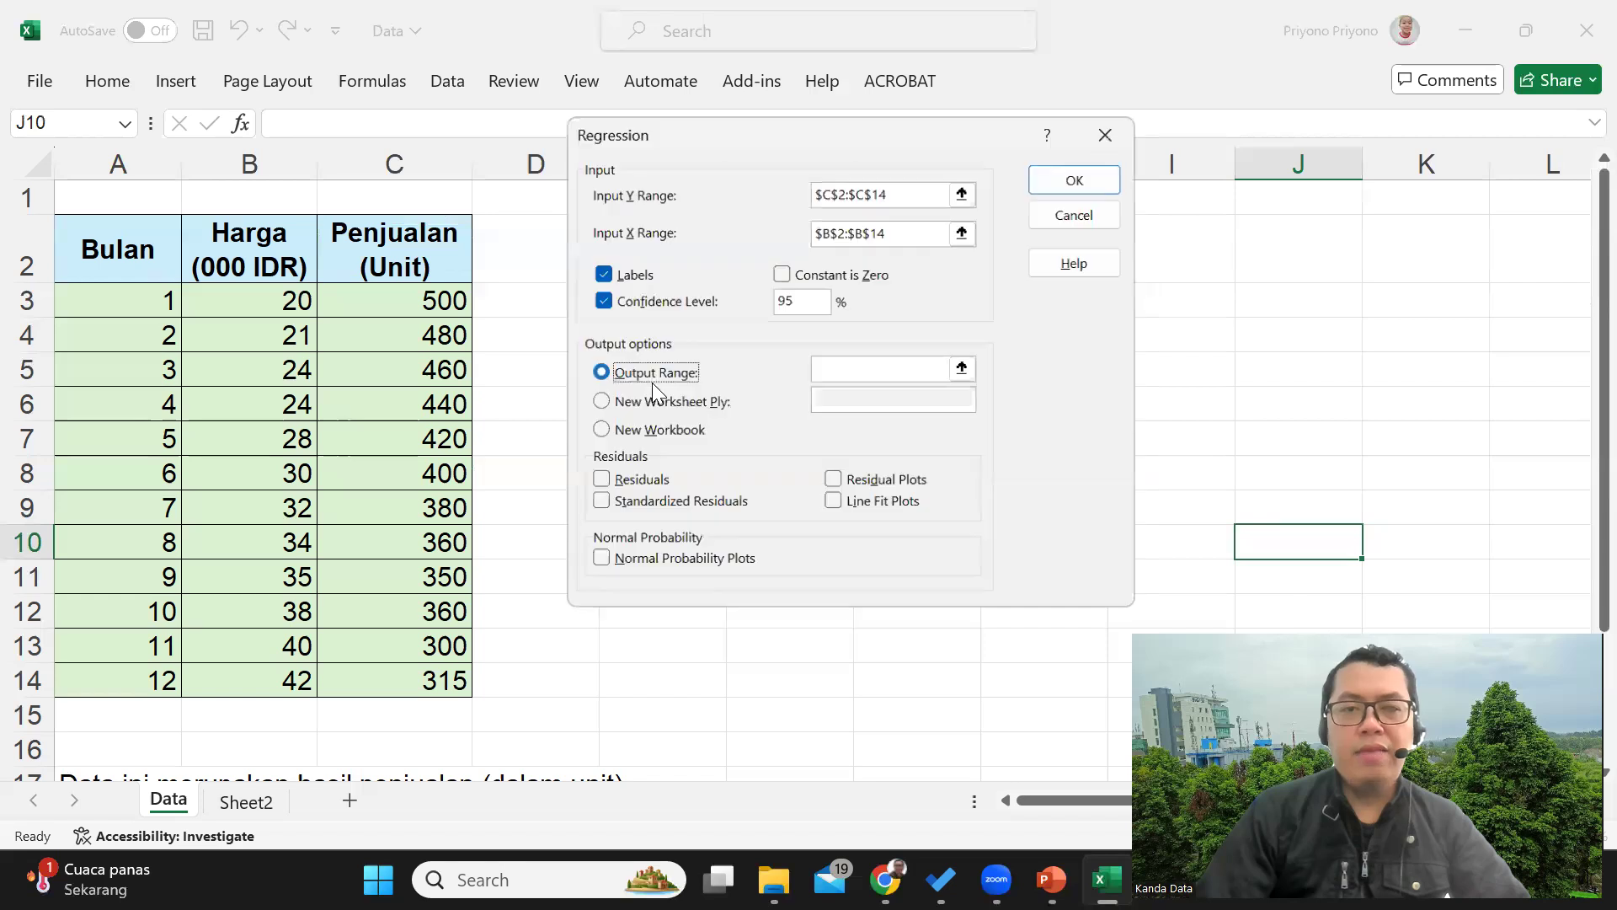
click(964, 368)
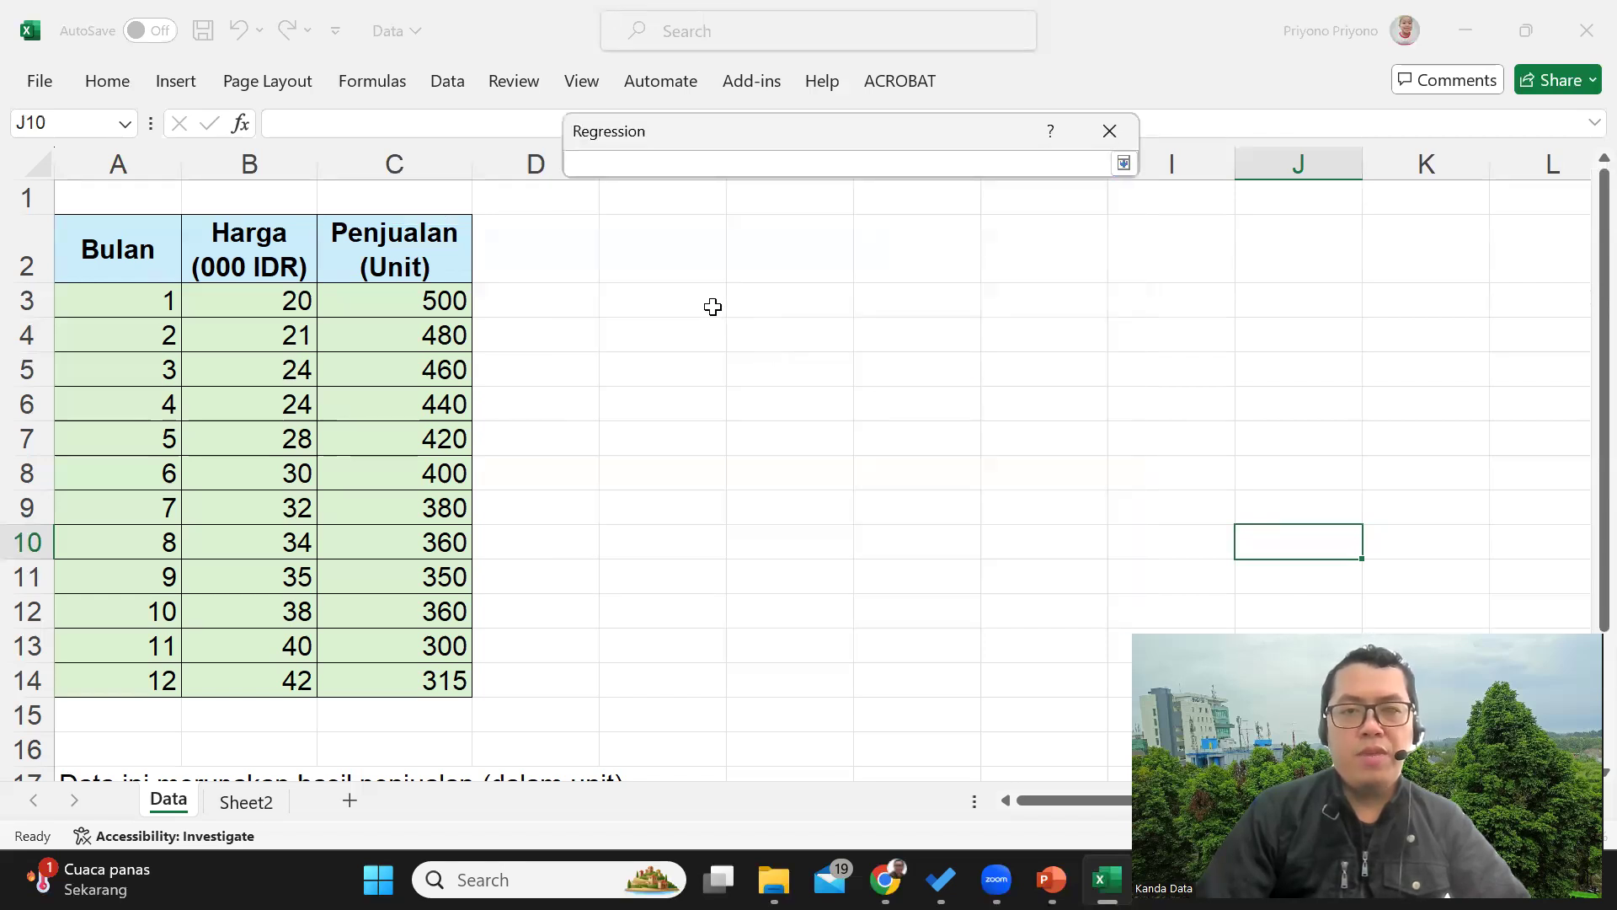
click(810, 308)
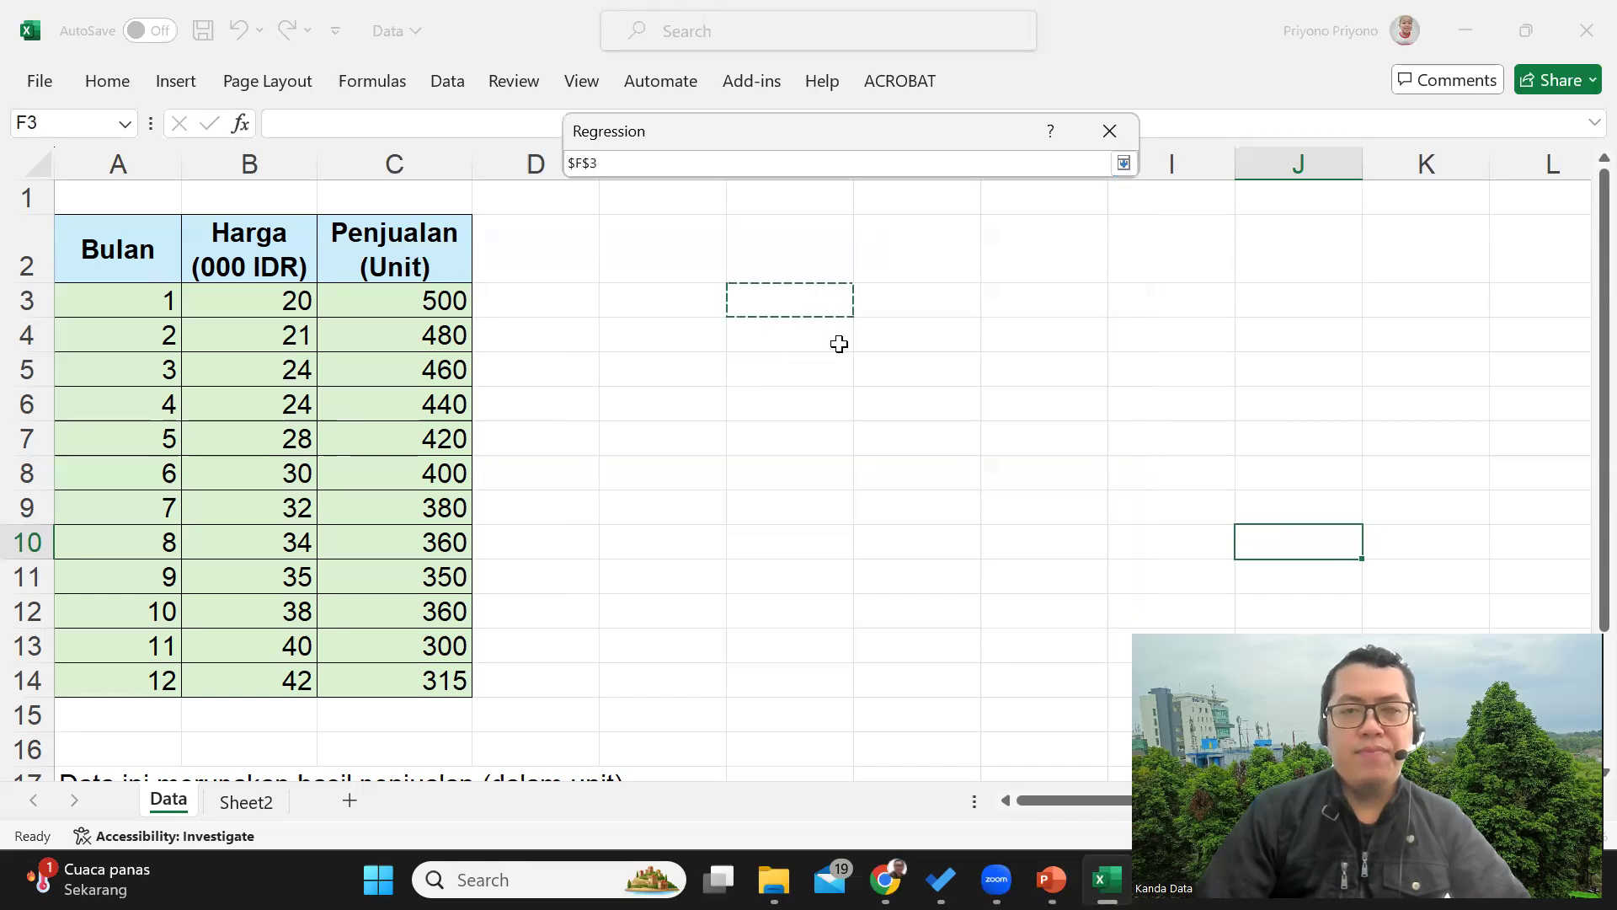
click(1124, 164)
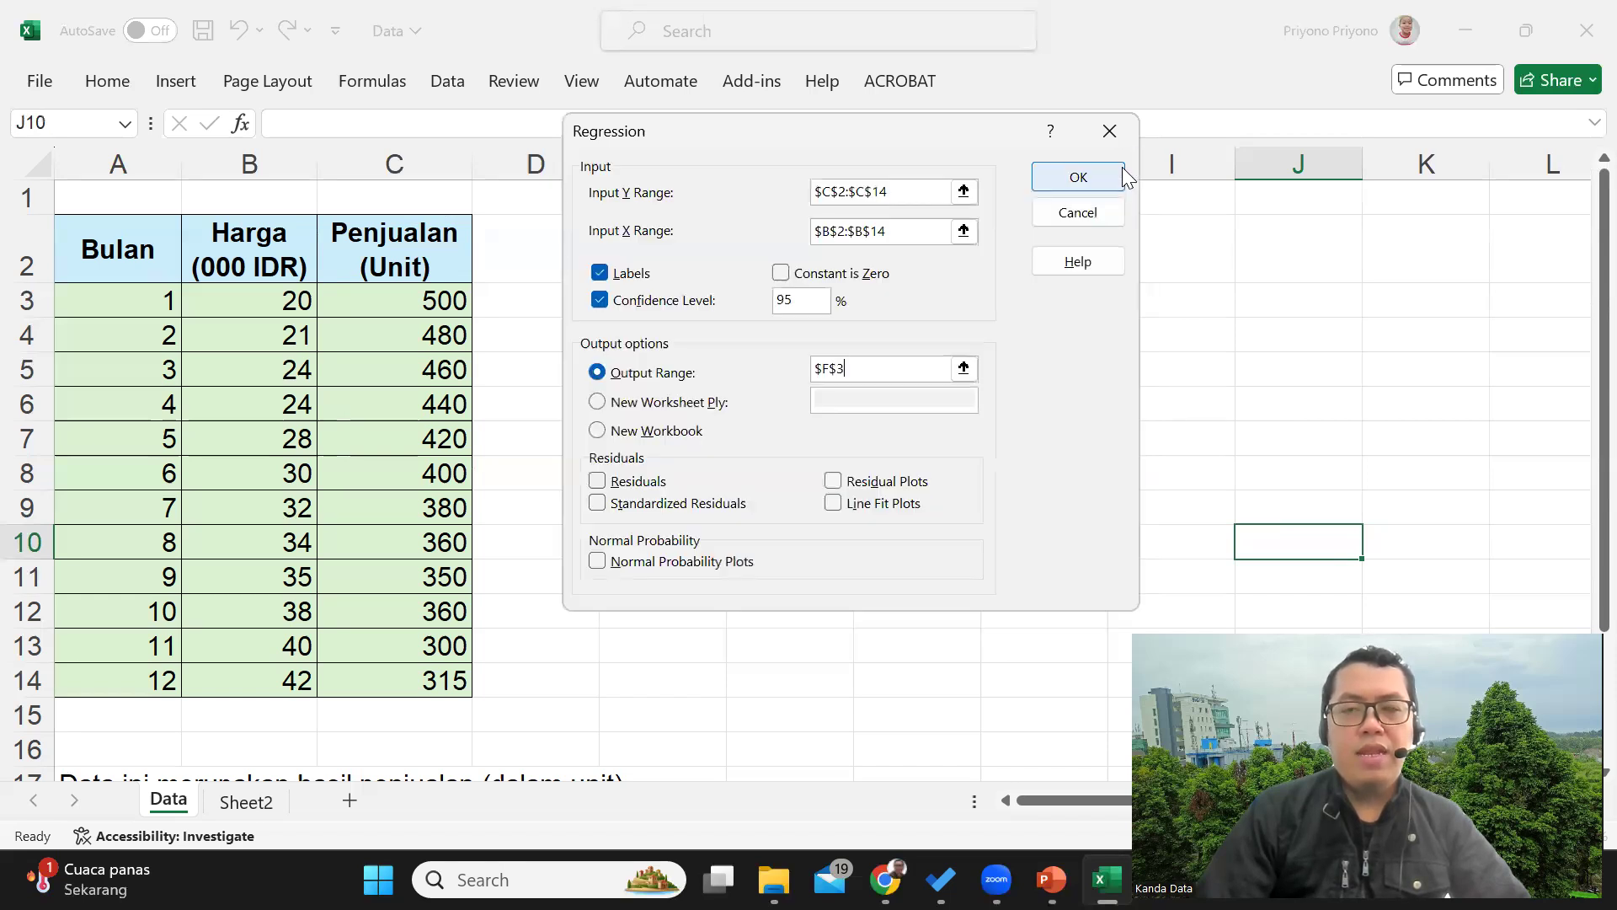
click(1079, 178)
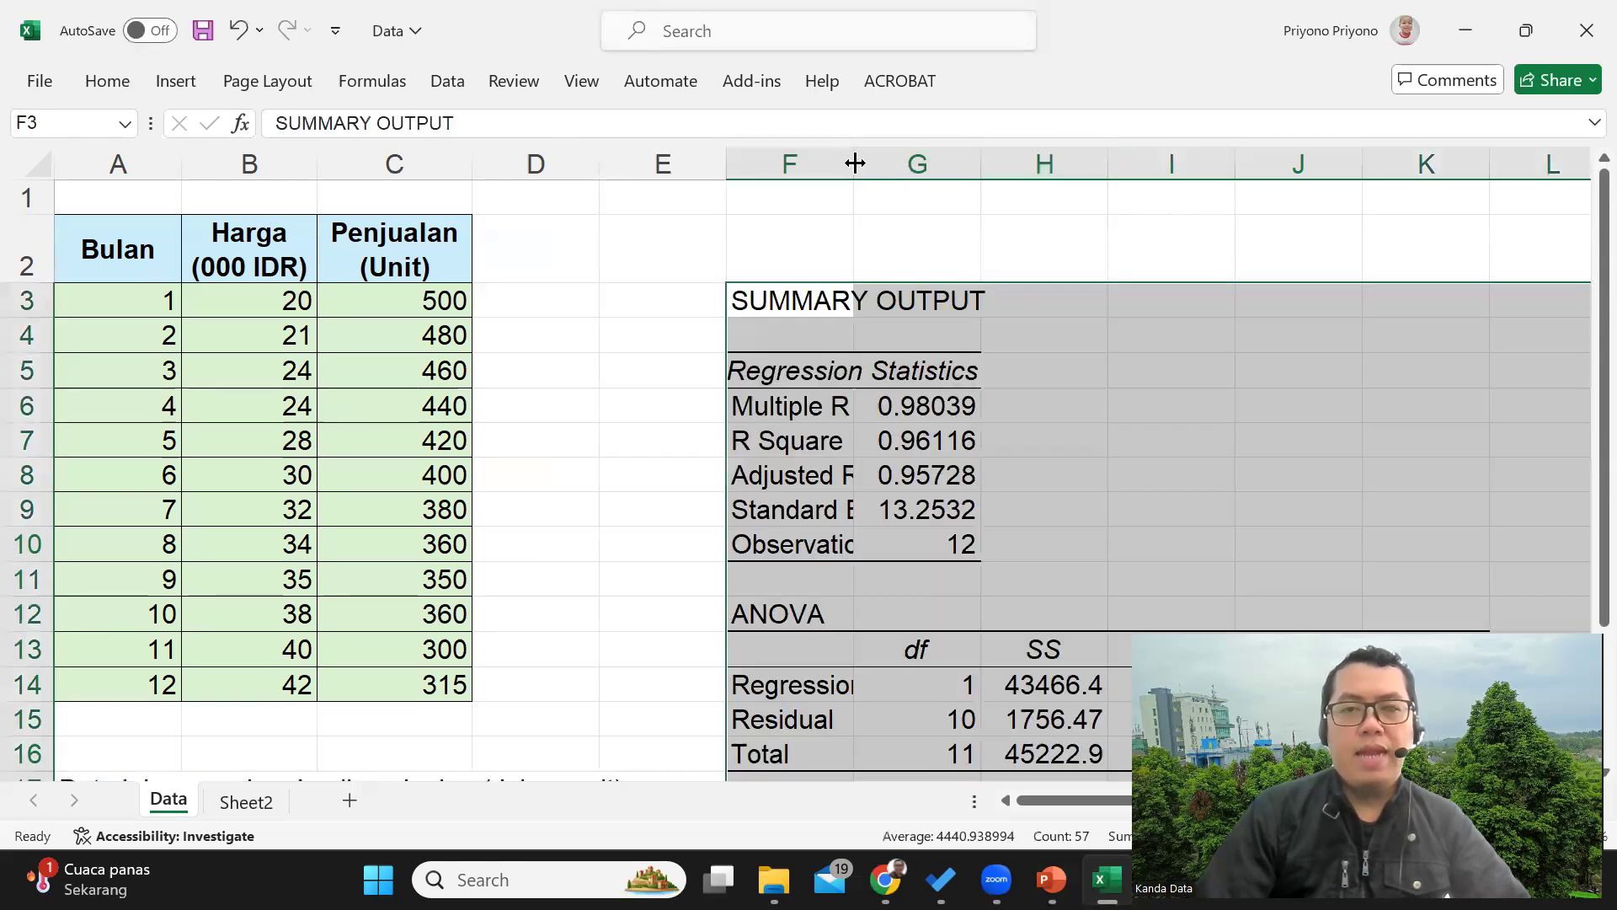
double_click(855, 164)
- Examine the regression output, especially the coefficient, t Stat and P-value of Harga (000 IDR)
scroll(977, 291, down, 2)
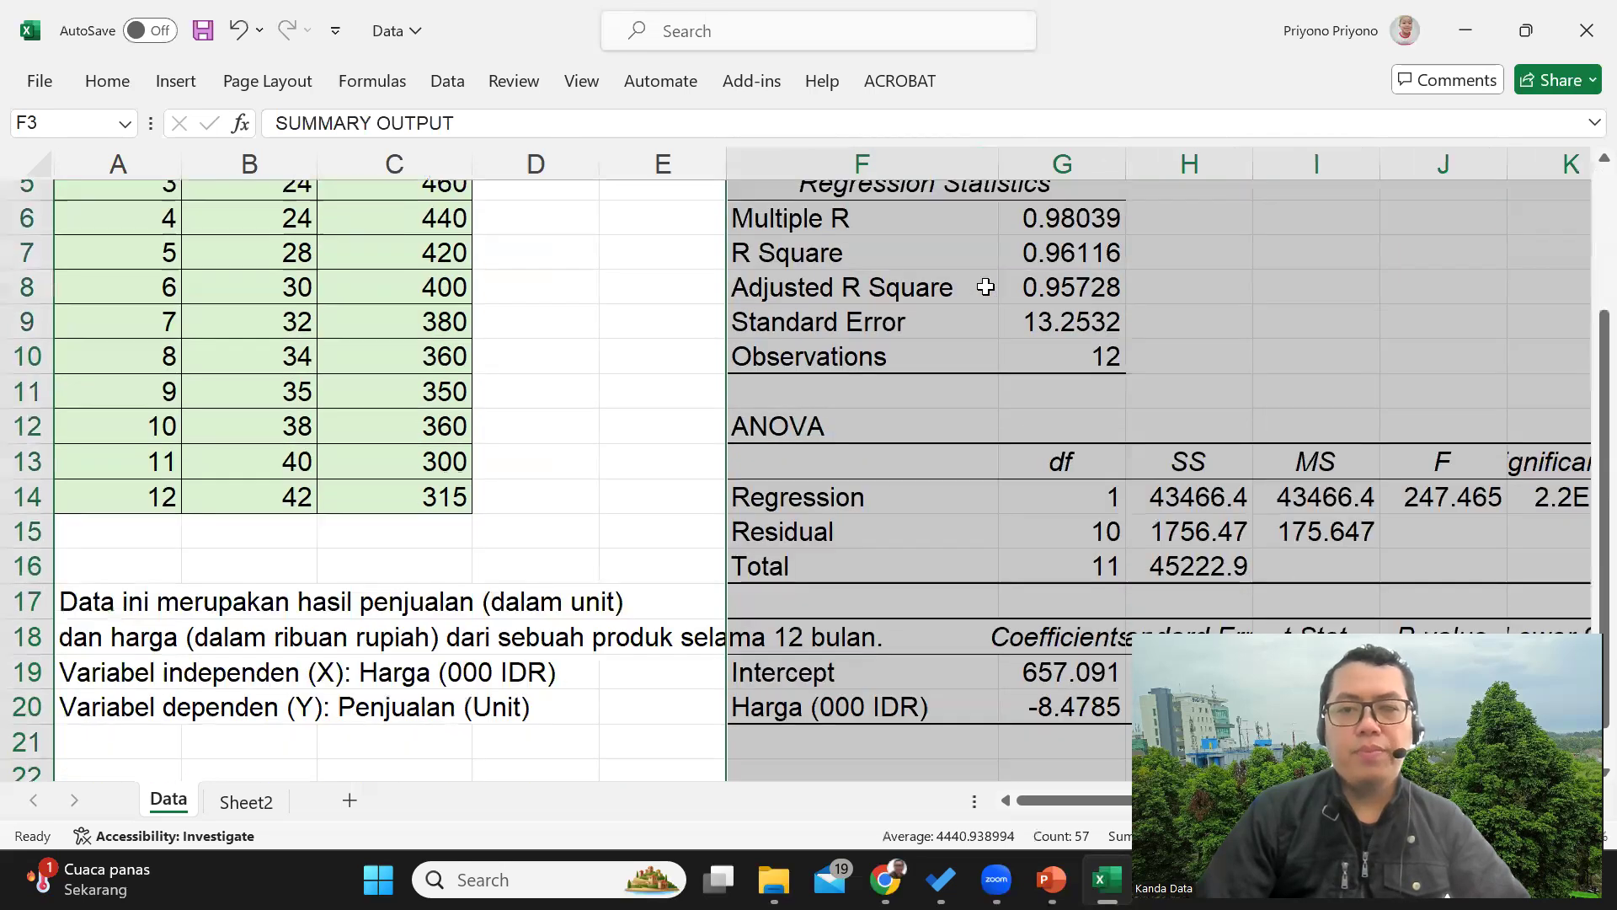
scroll(985, 288, down, 2)
click(1013, 448)
drag(1063, 801, 1189, 804)
click(721, 490)
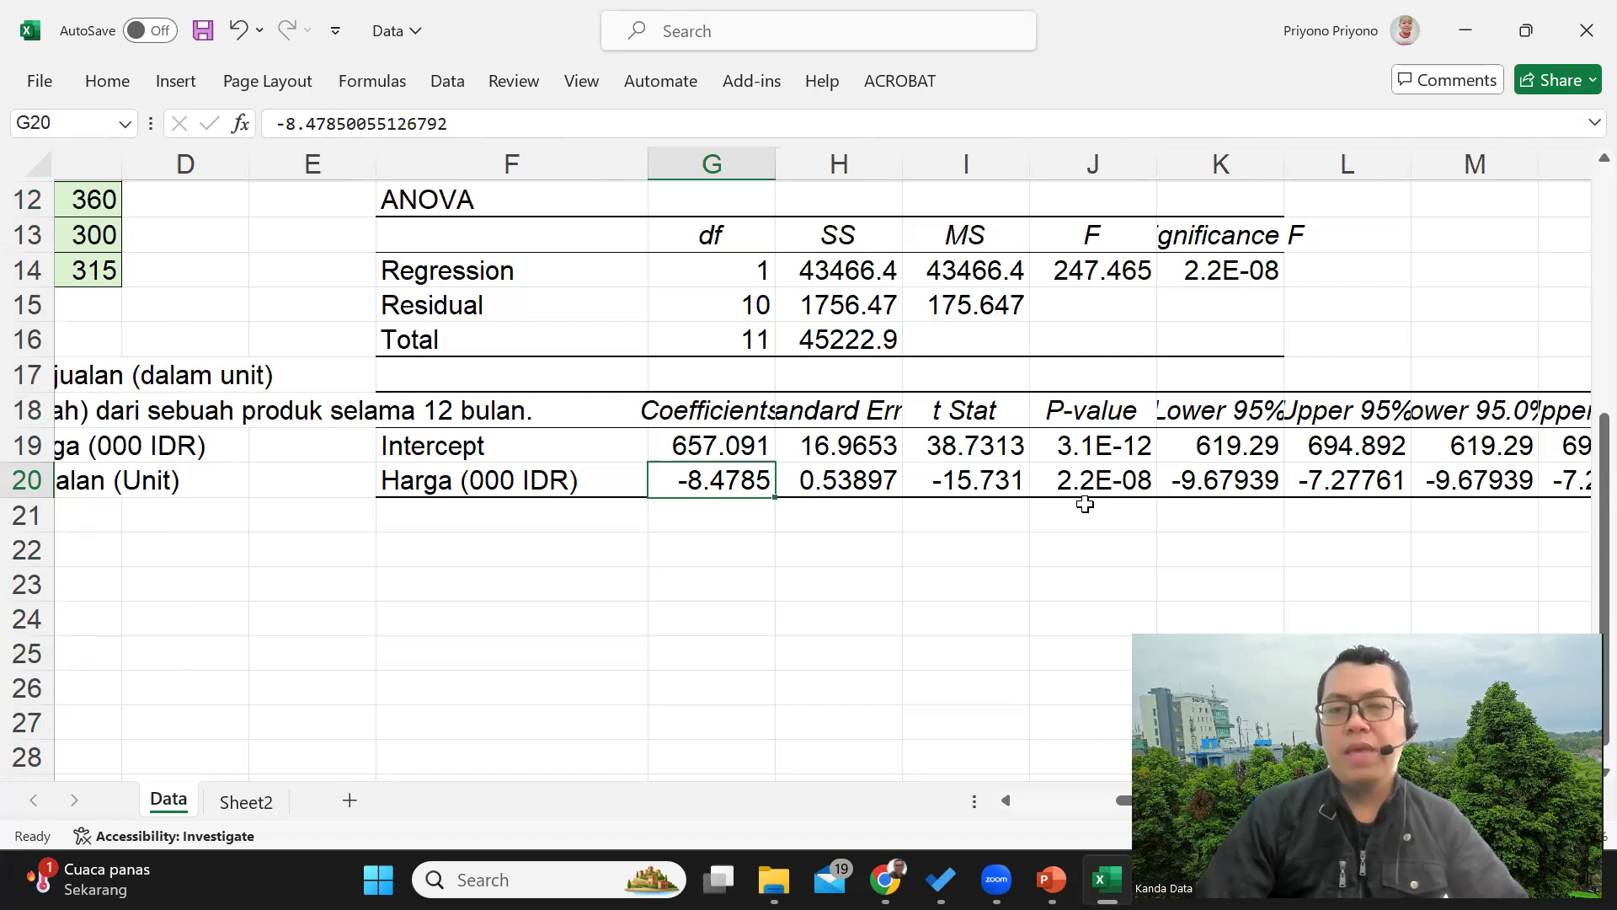
click(961, 478)
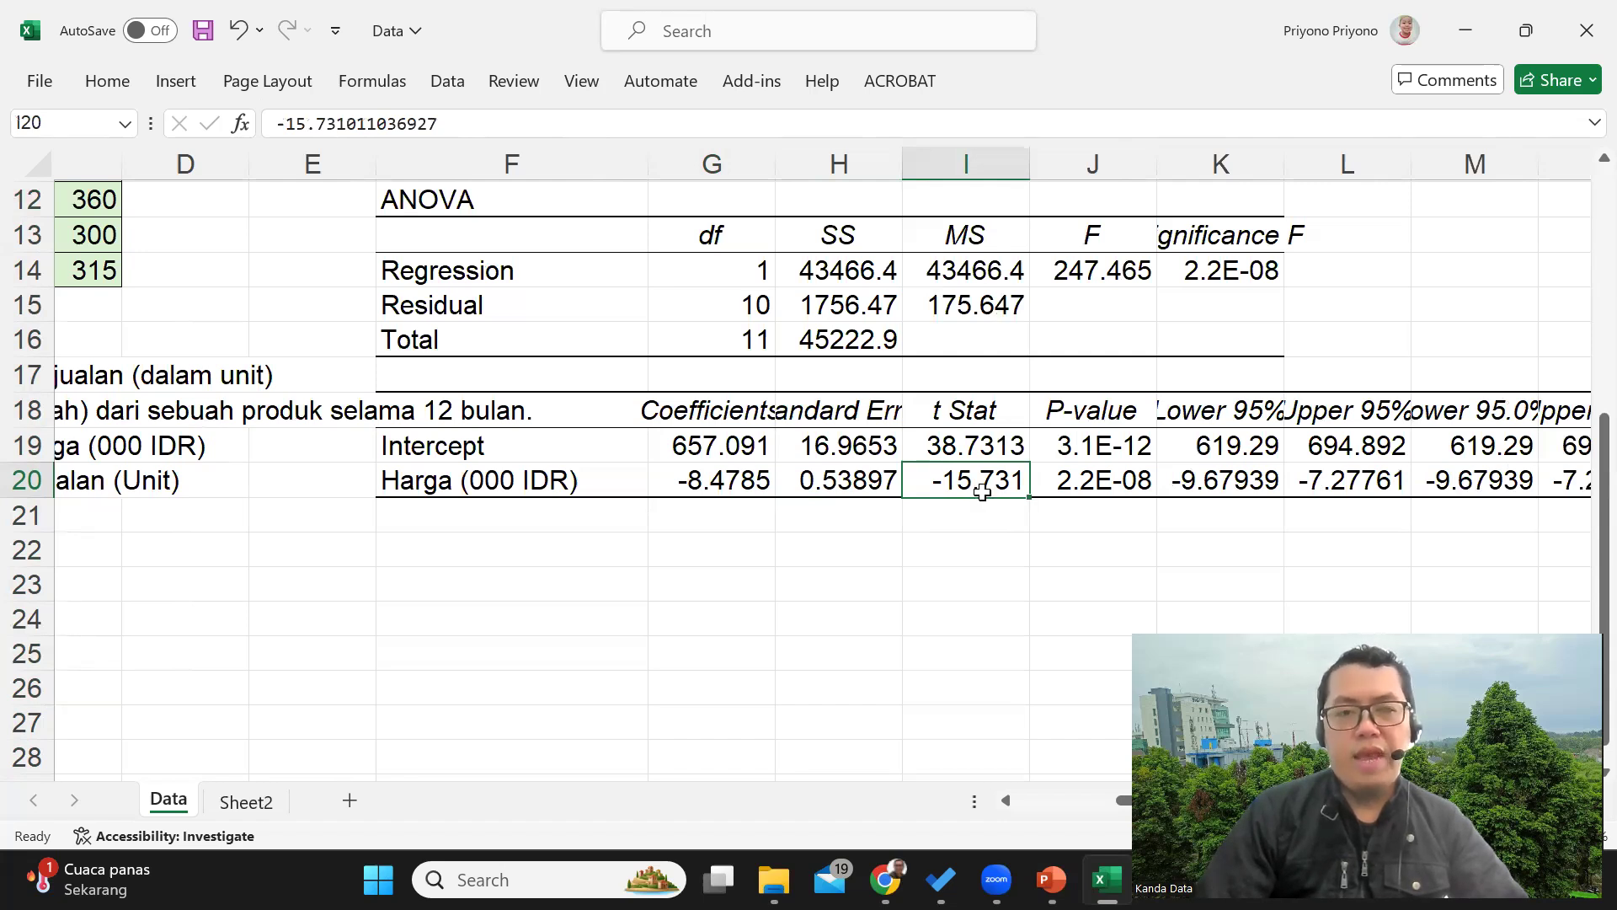
click(690, 476)
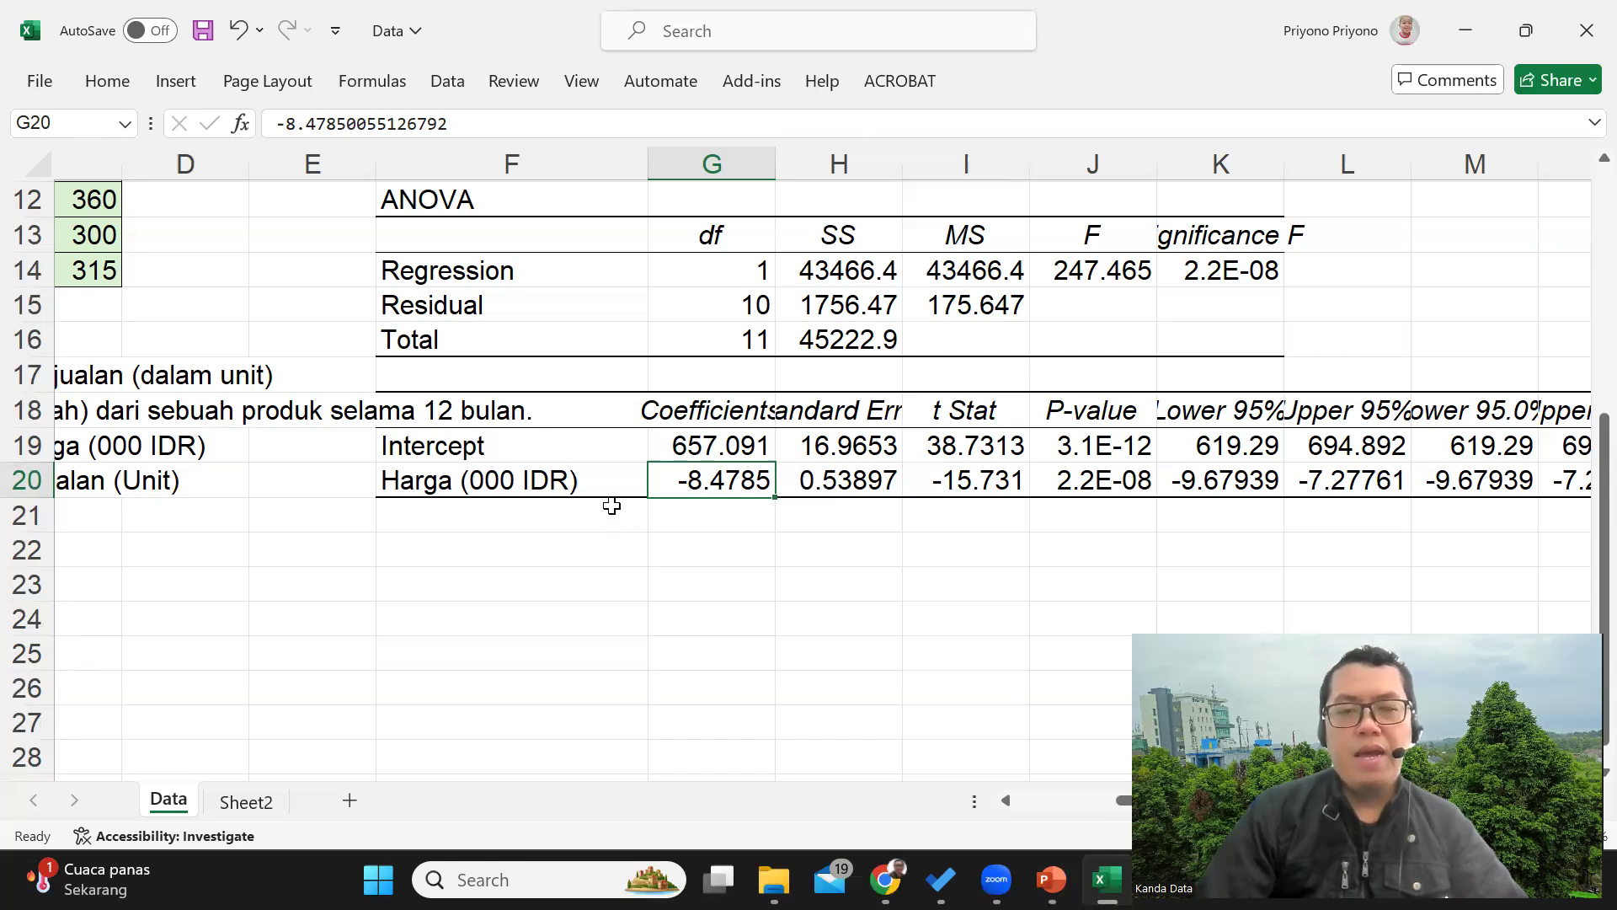
scroll(665, 518, up, 1)
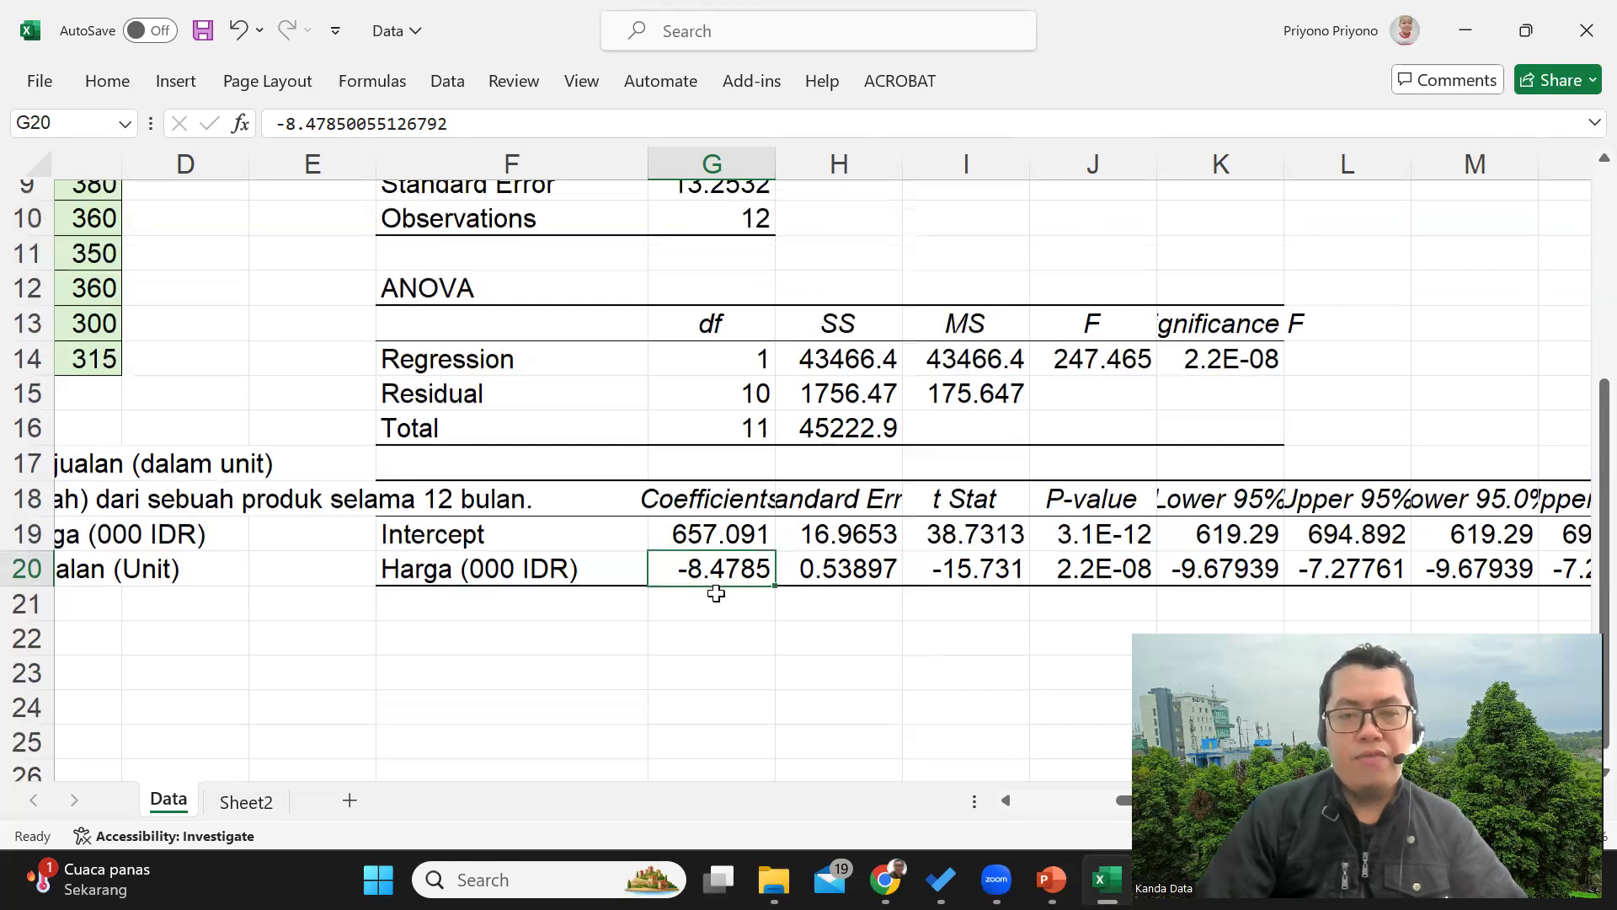
scroll(716, 594, up, 2)
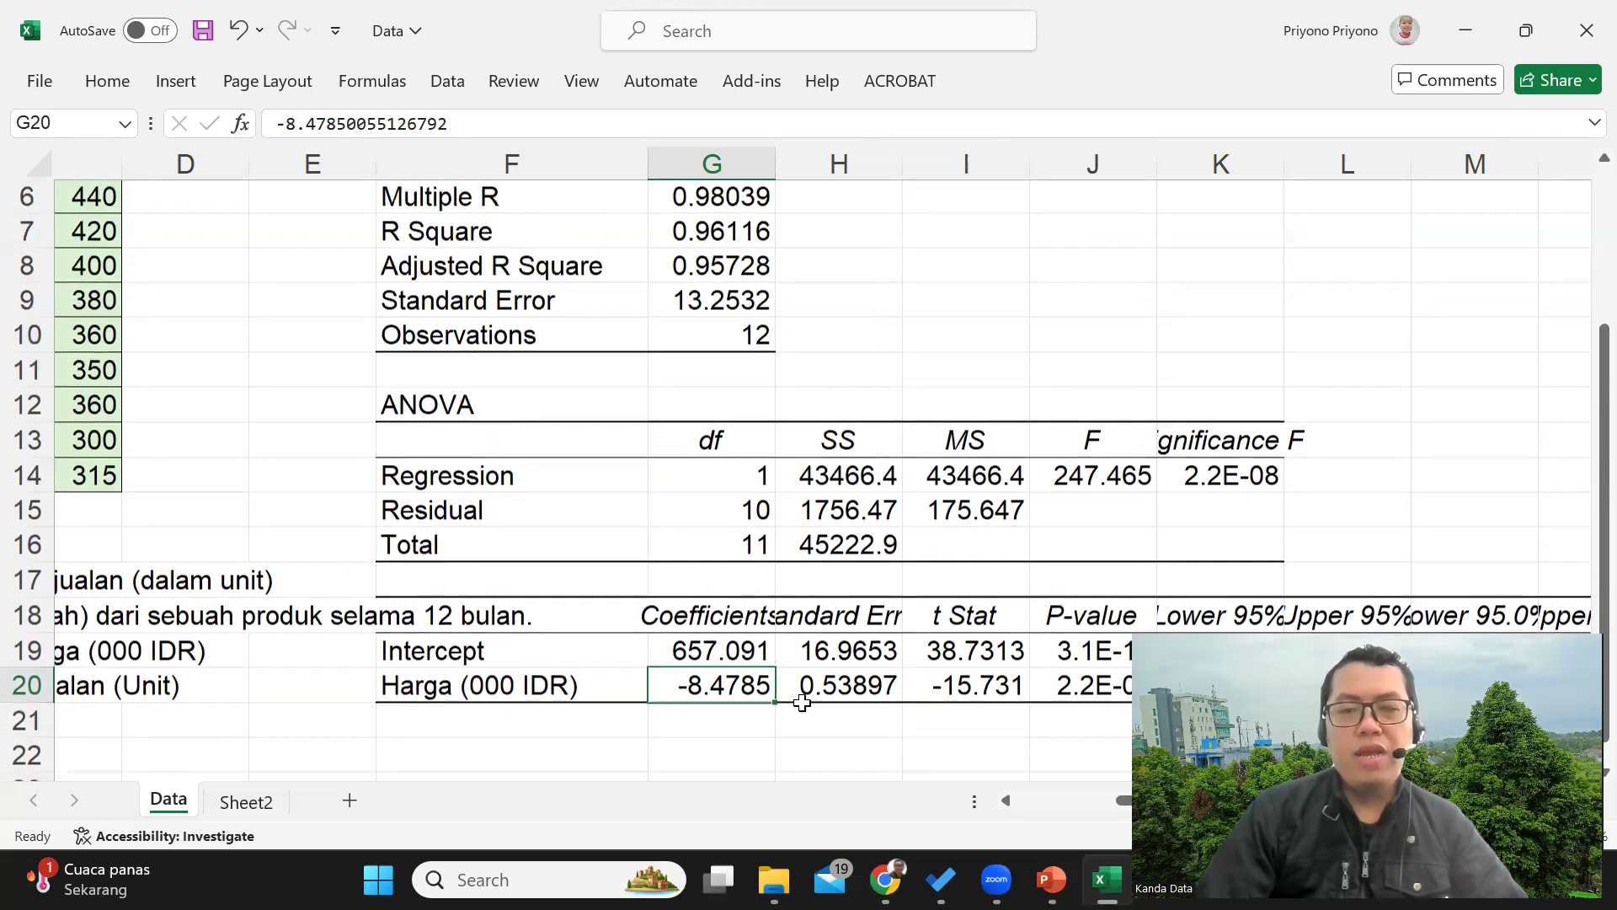
scroll(697, 668, down, 1)
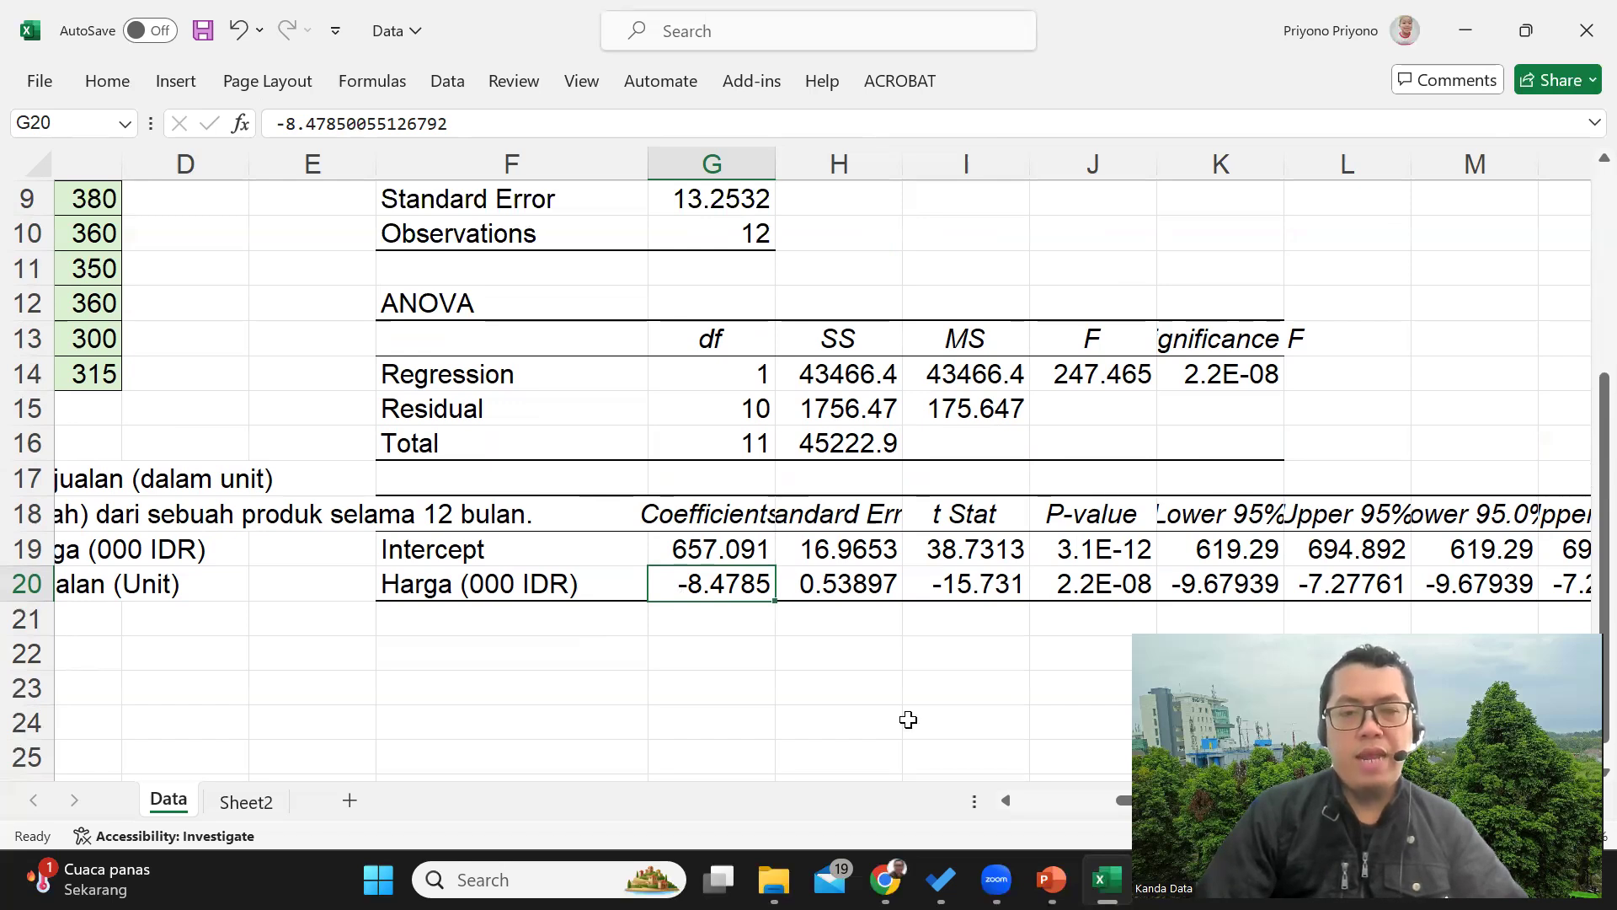
- Review the regression statistics, ANOVA and coefficient table alongside the monthly Harga (000 IDR) and Penjualan (Unit) data
scroll(328, 479, up, 3)
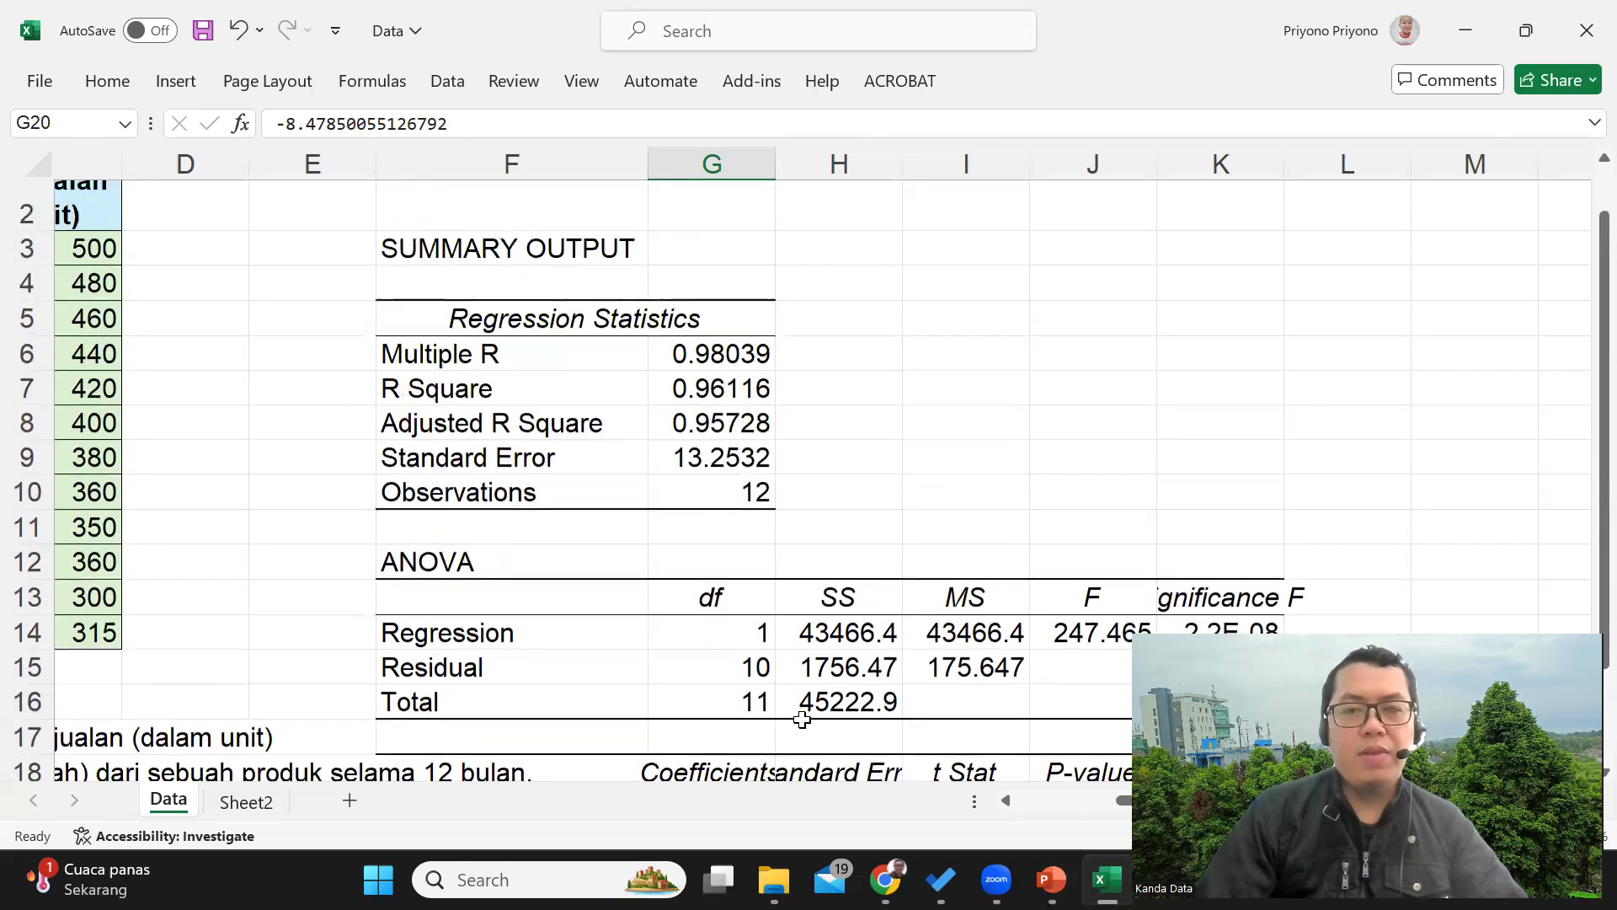
scroll(802, 718, up, 1)
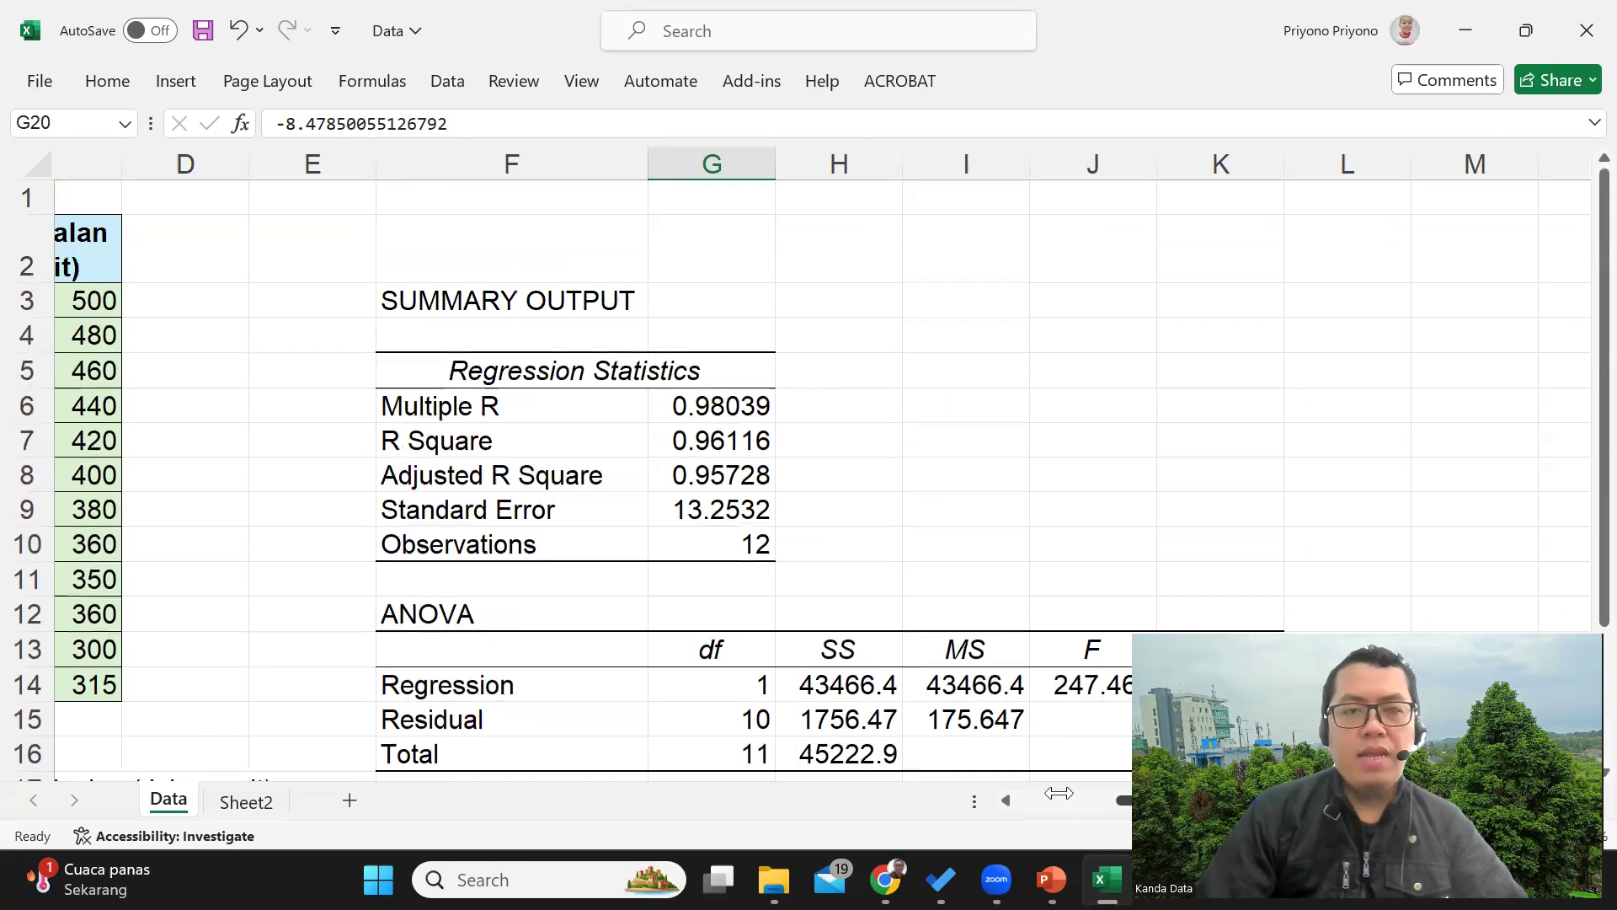
scroll(864, 611, left, 2)
scroll(864, 611, down, 3)
scroll(864, 612, up, 3)
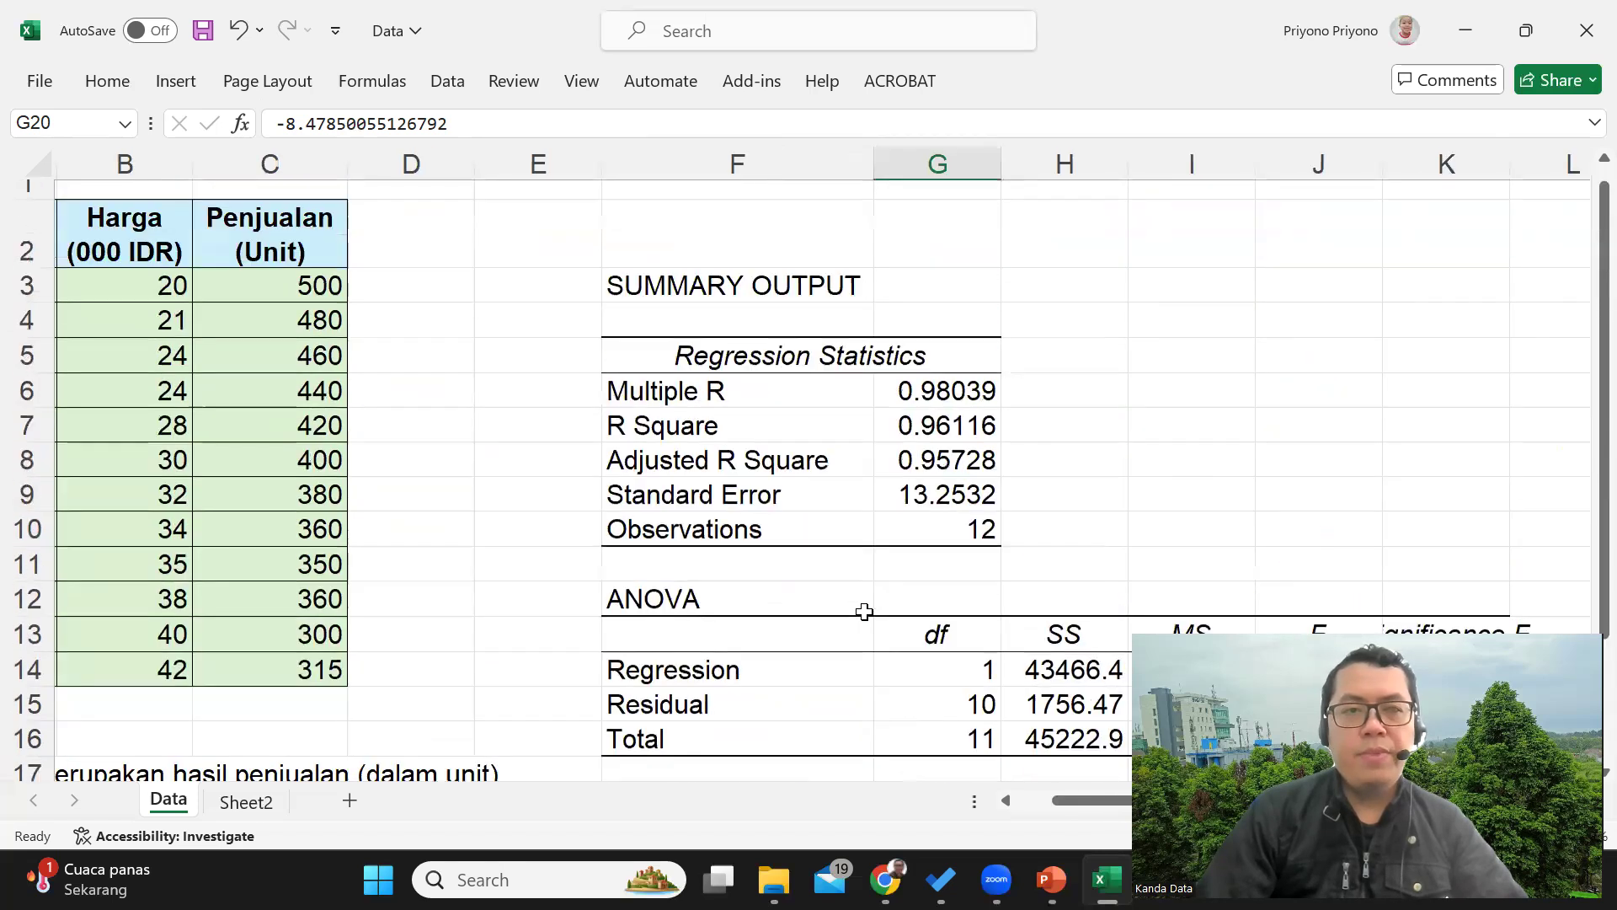
scroll(864, 611, down, 3)
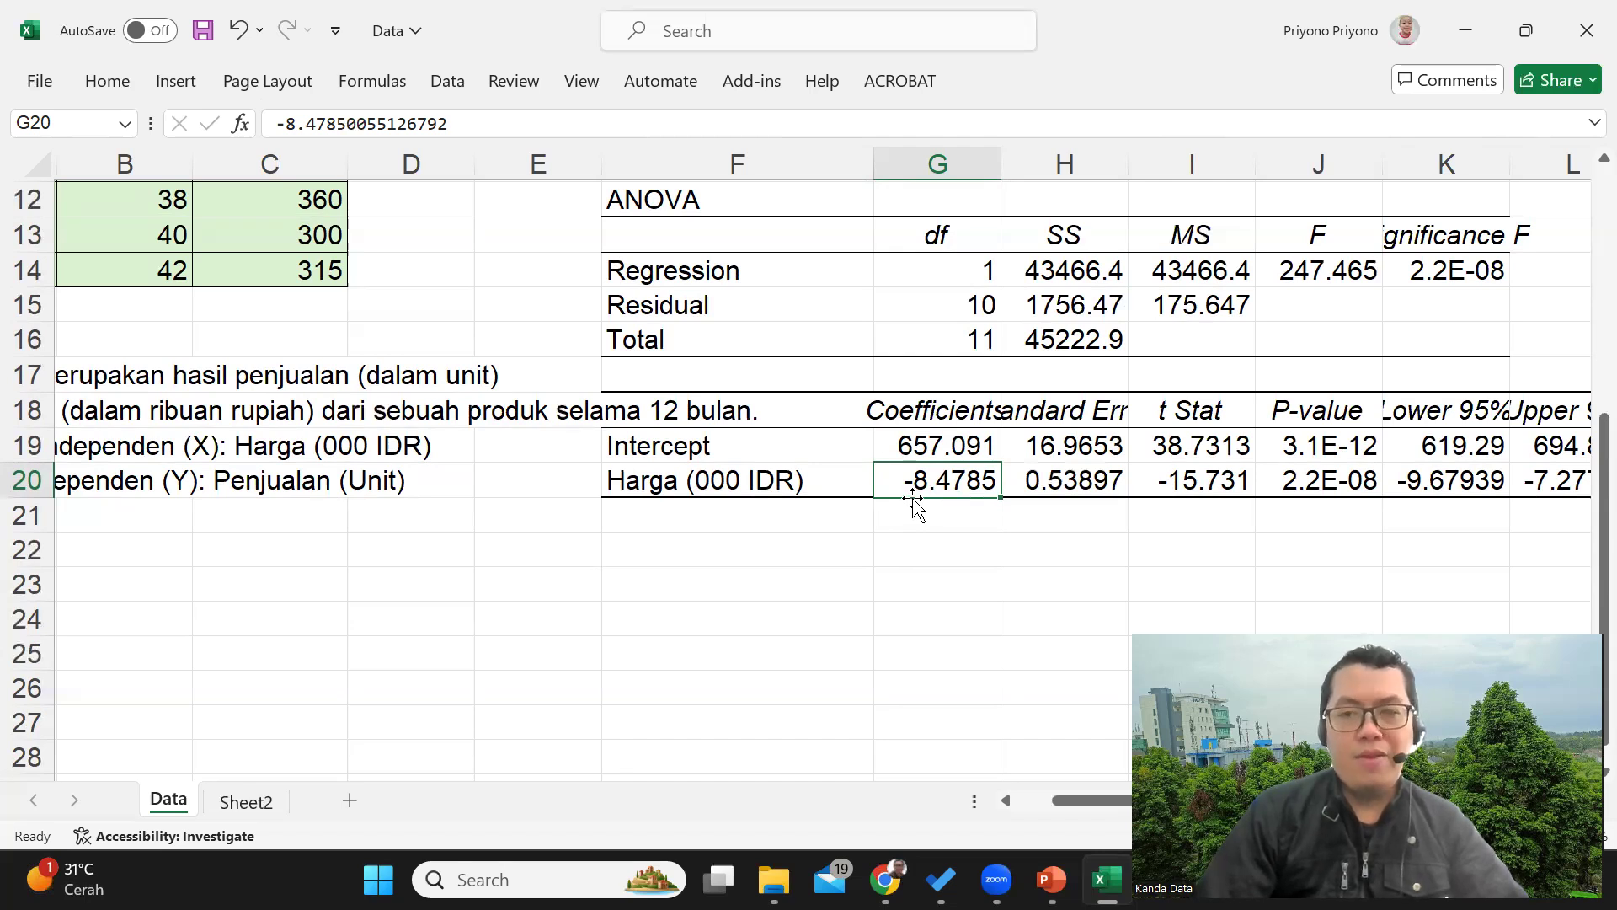
click(820, 582)
scroll(813, 532, up, 2)
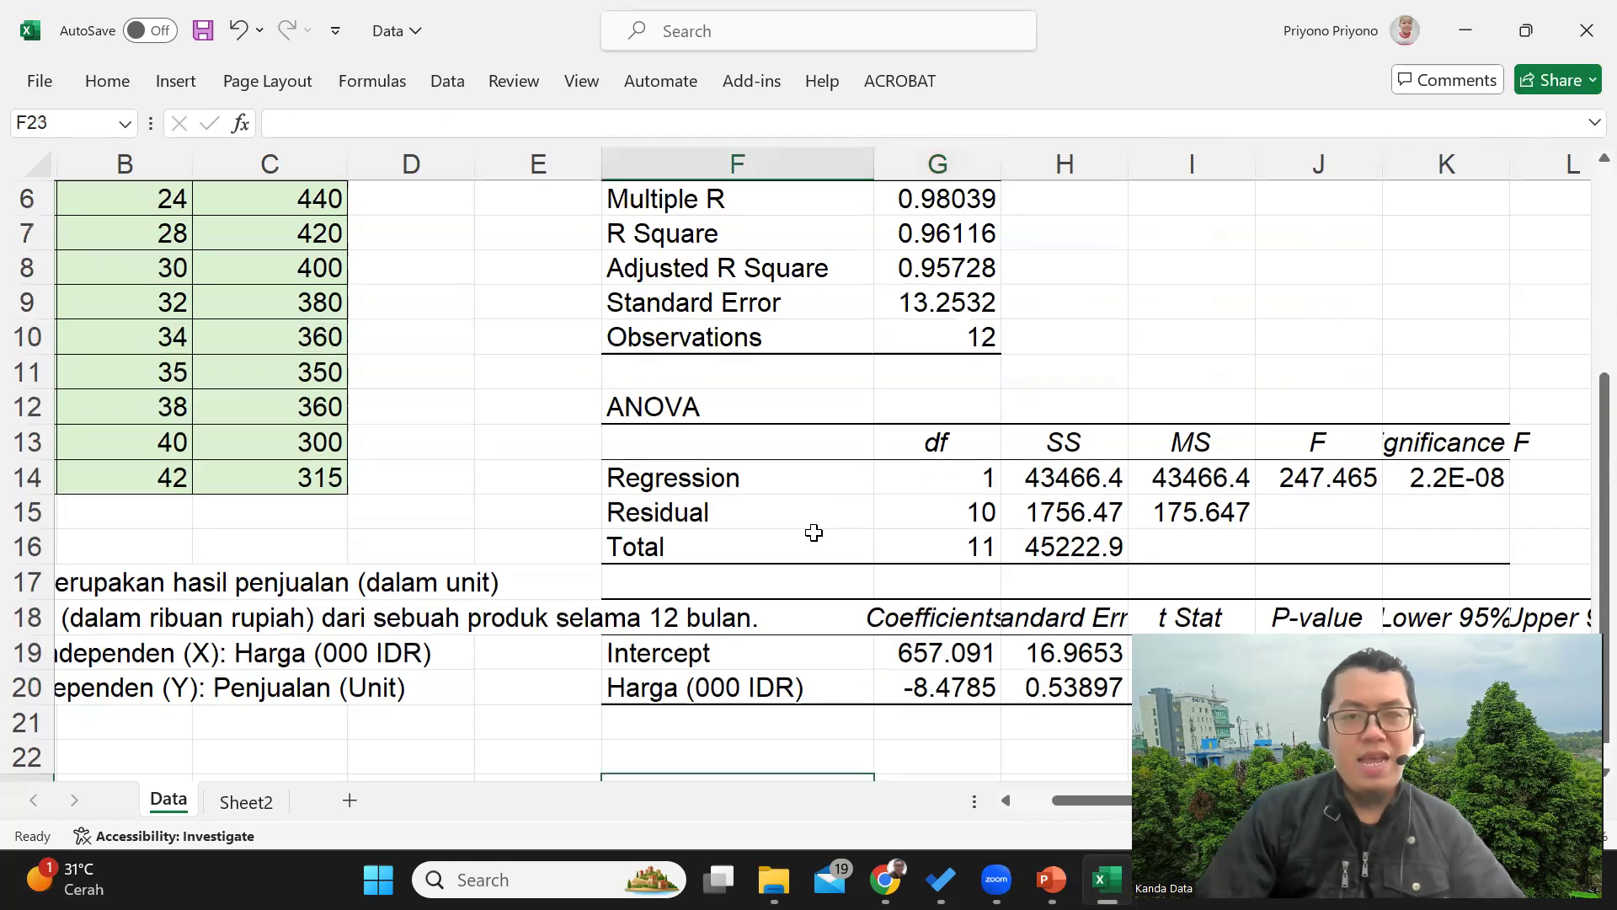
scroll(814, 533, up, 2)
drag(1068, 797, 1021, 797)
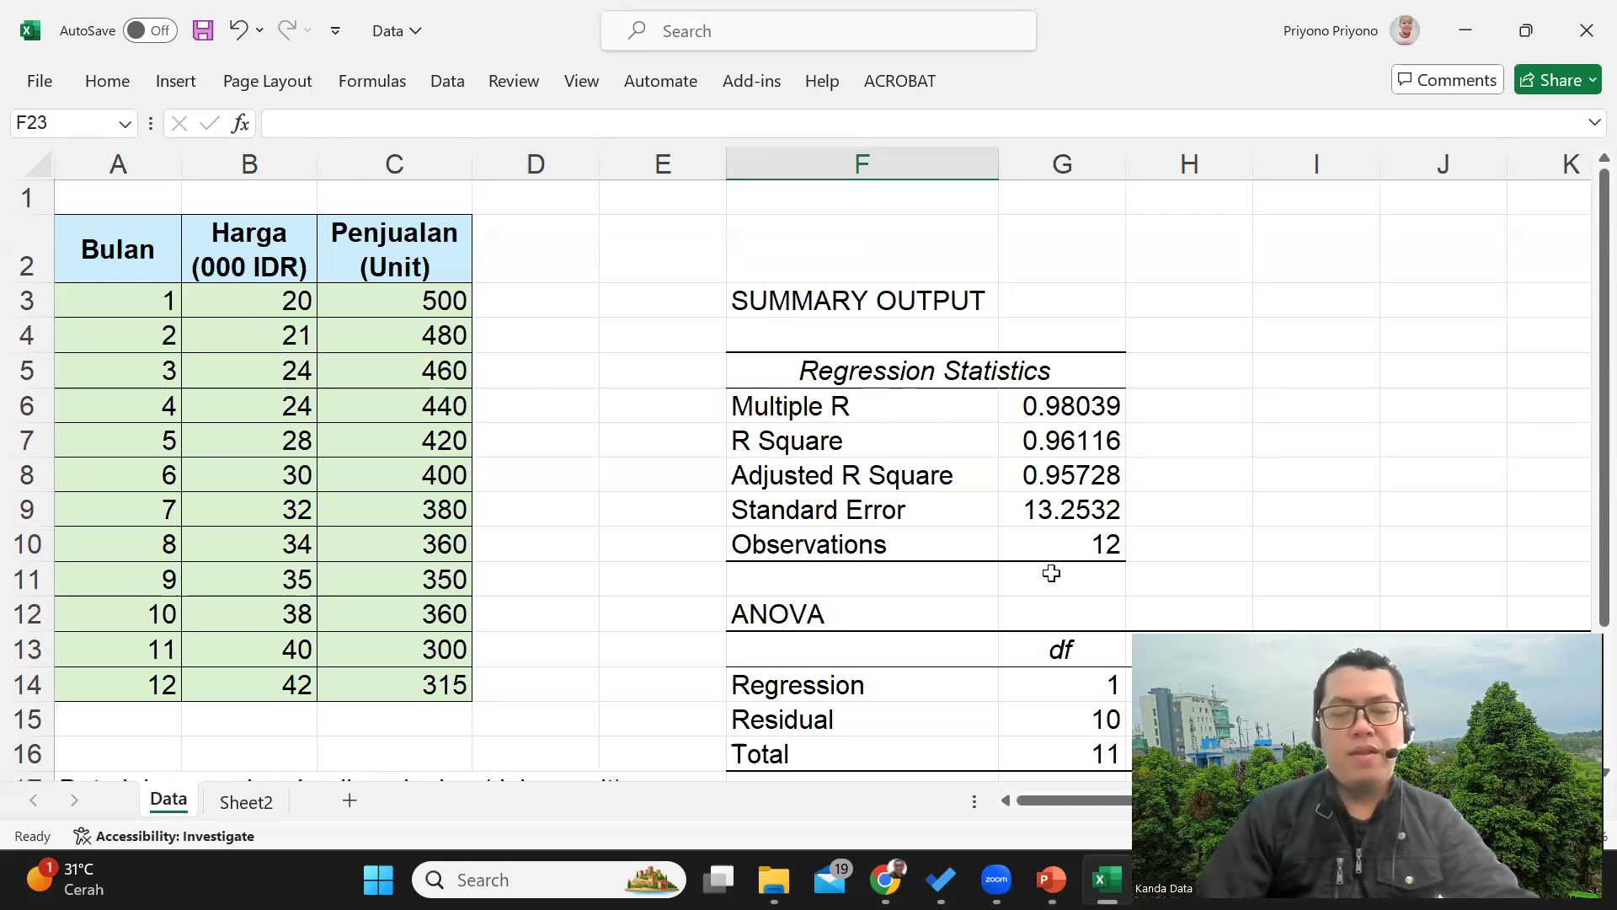
click(892, 811)
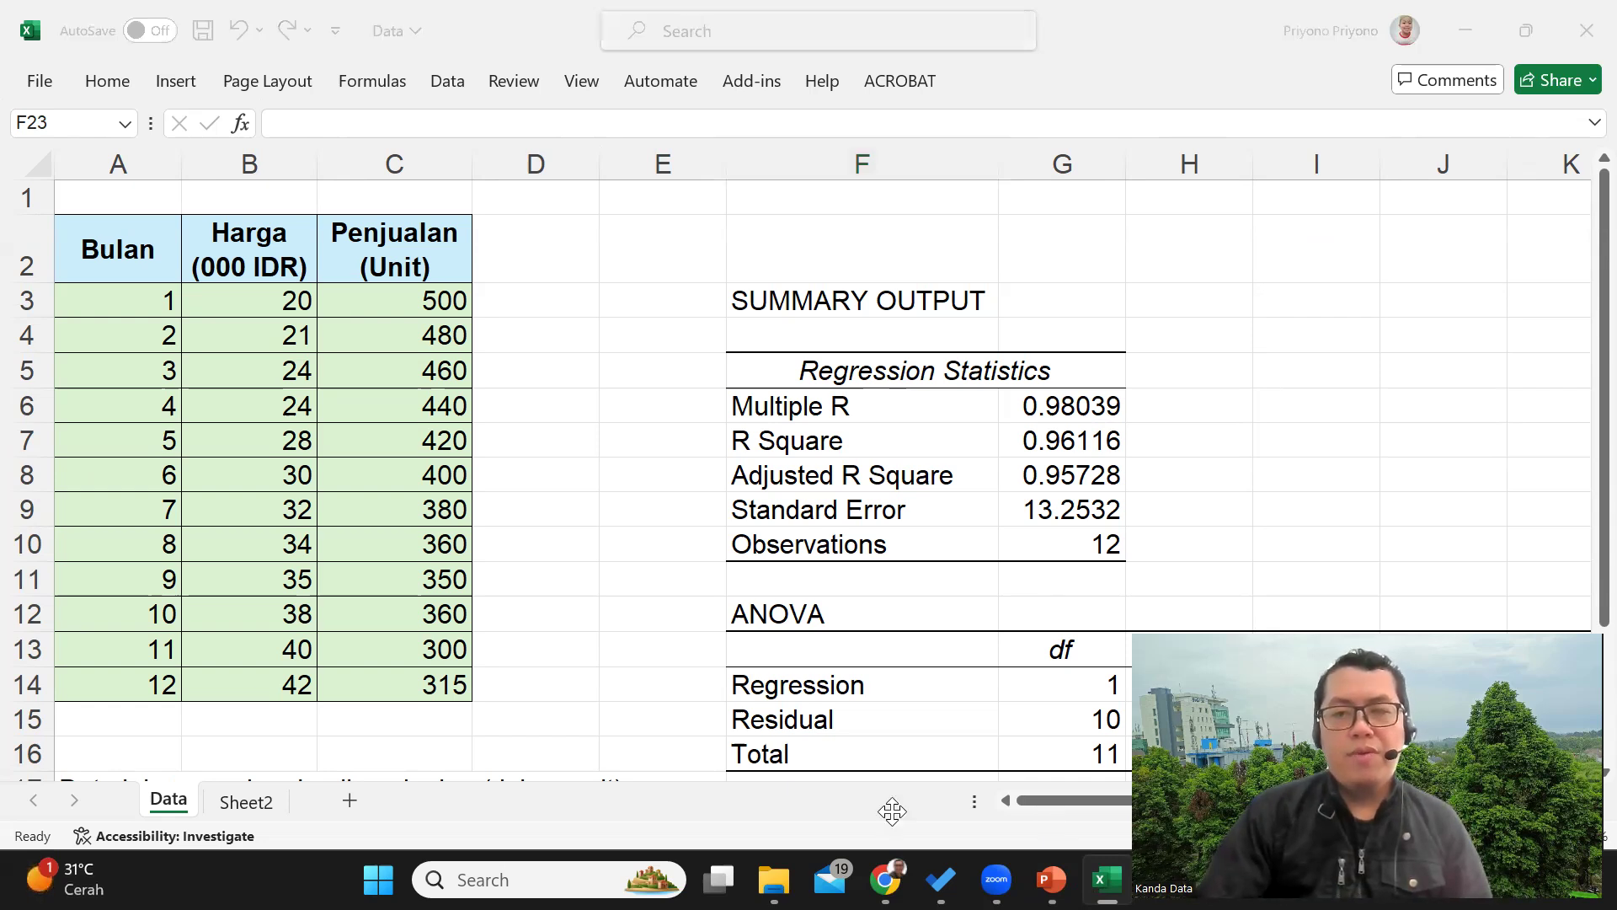